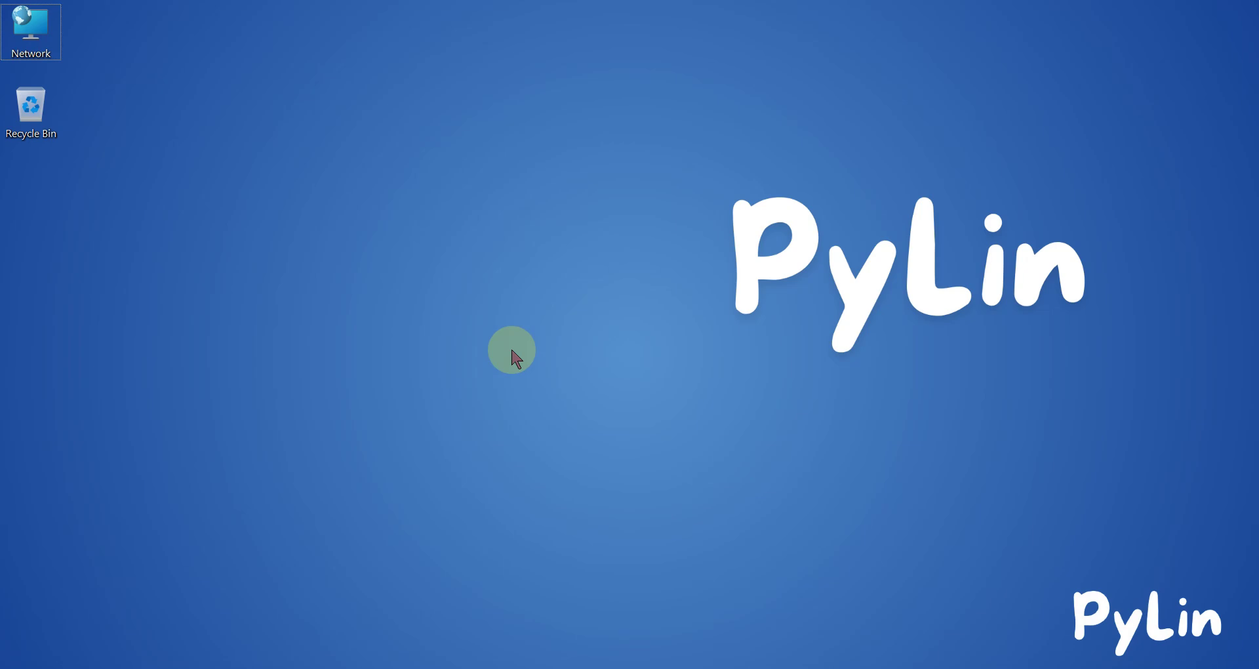
# Bring Firefox to the front, showing the Virtual Labs Online homepage.
pyautogui.click(230, 666)
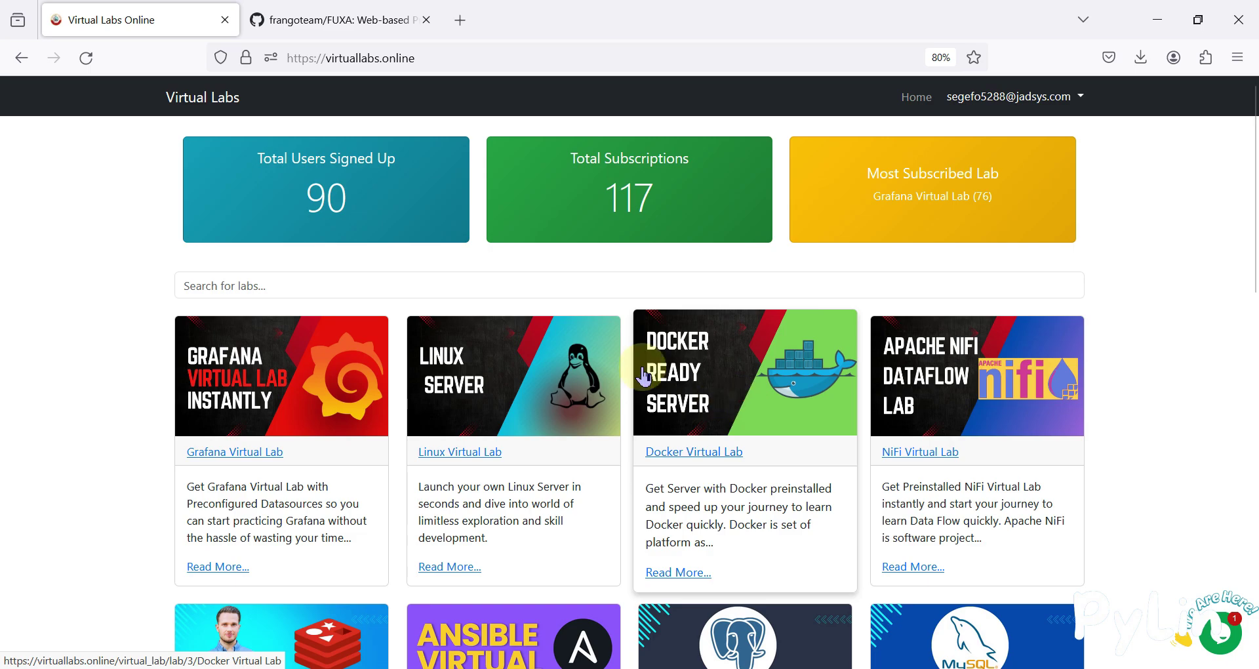
pyautogui.click(339, 23)
pyautogui.press('Home')
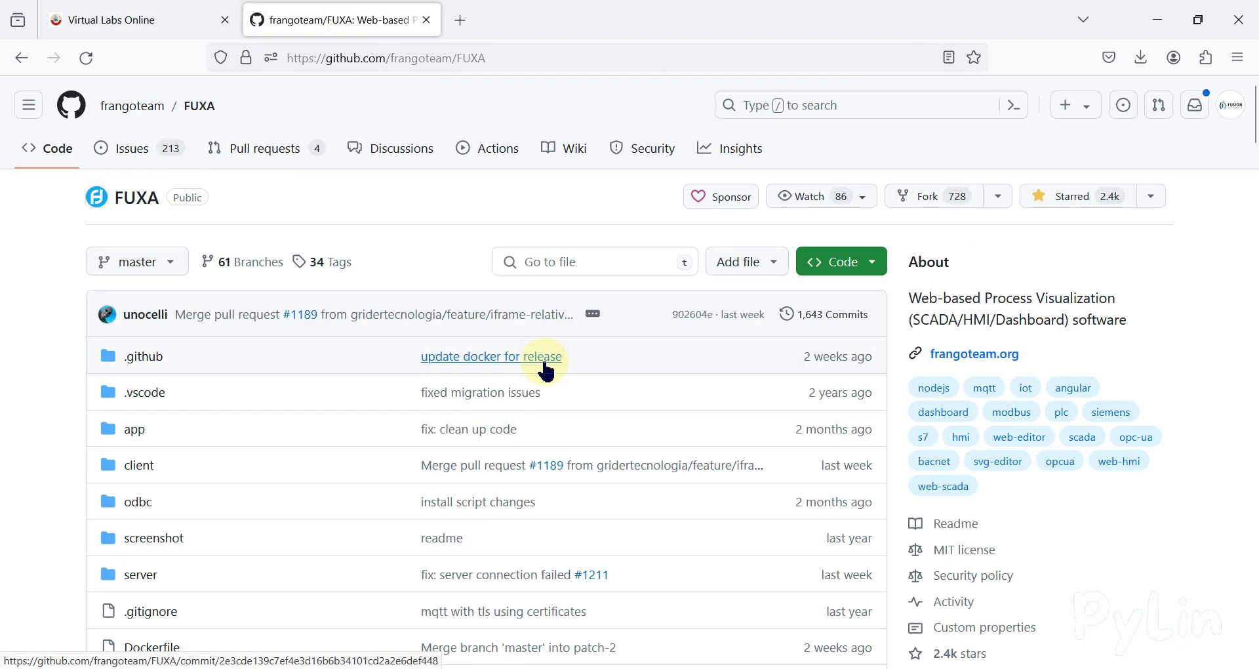
pyautogui.scroll(-4, 546, 370)
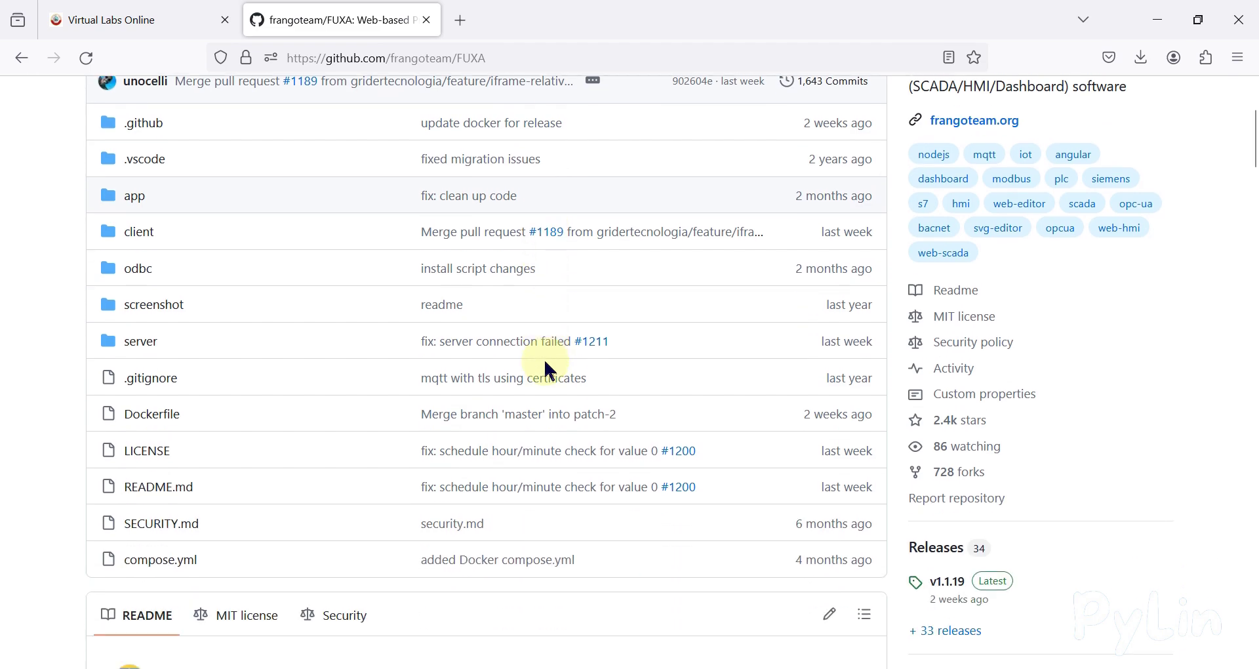
pyautogui.click(147, 14)
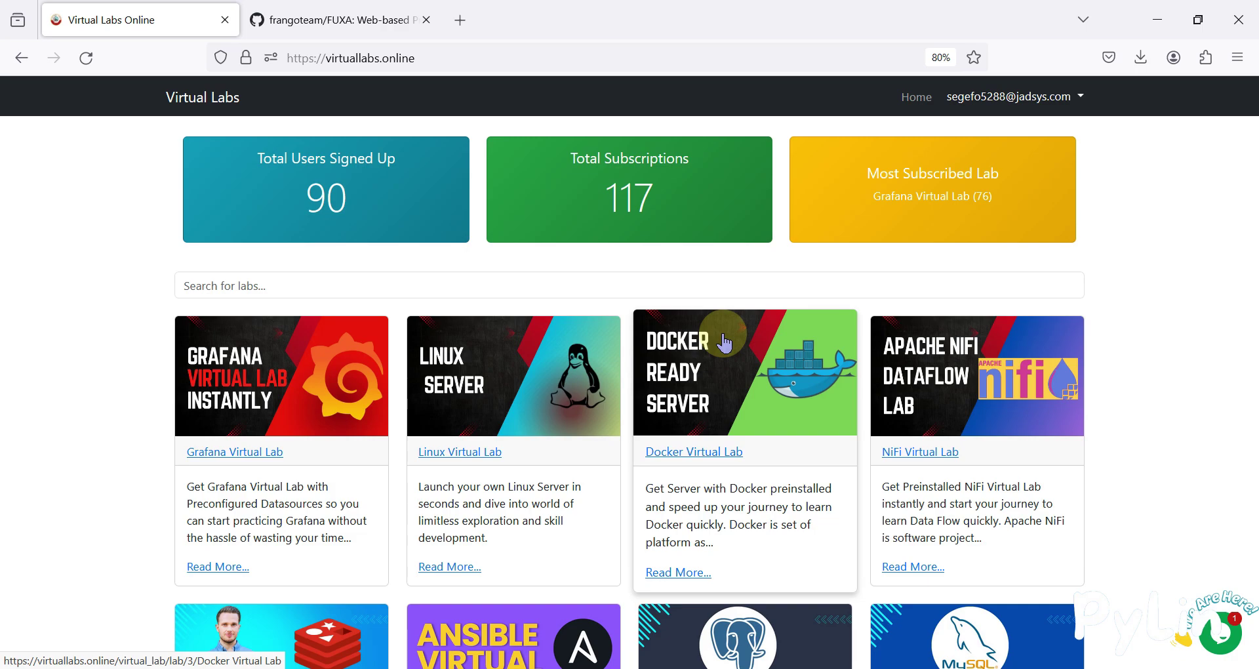
pyautogui.click(382, 20)
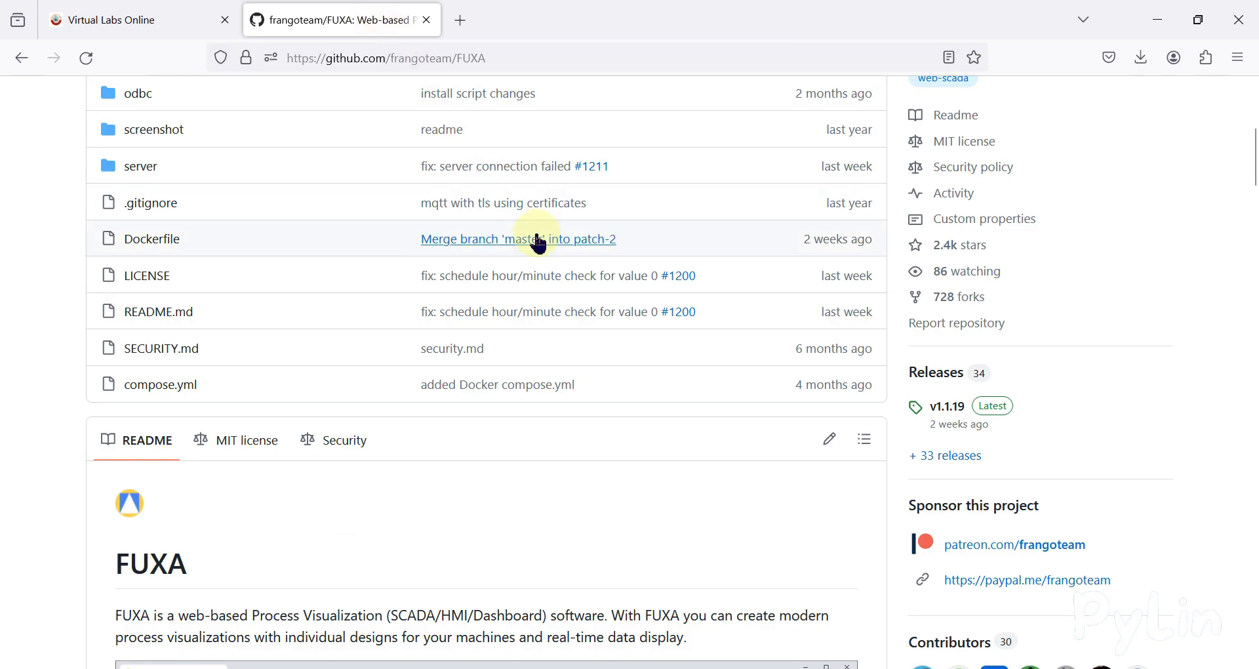
pyautogui.scroll(6, 534, 242)
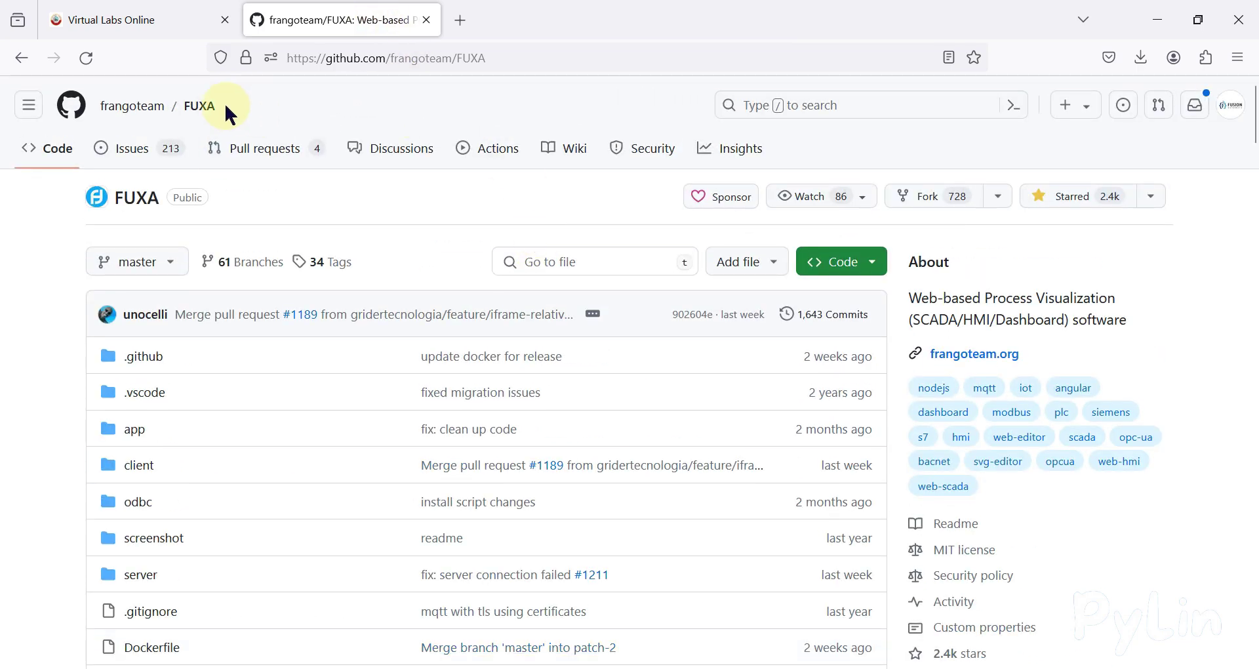
pyautogui.scroll(-10, 407, 211)
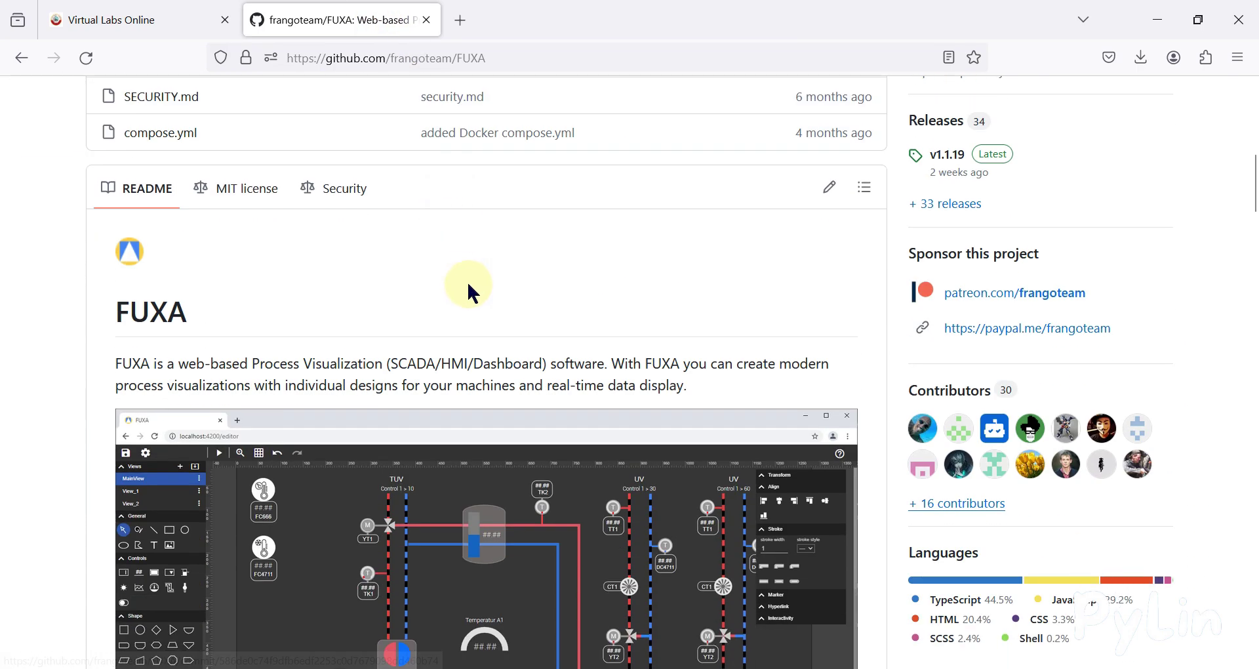
pyautogui.scroll(-20, 469, 285)
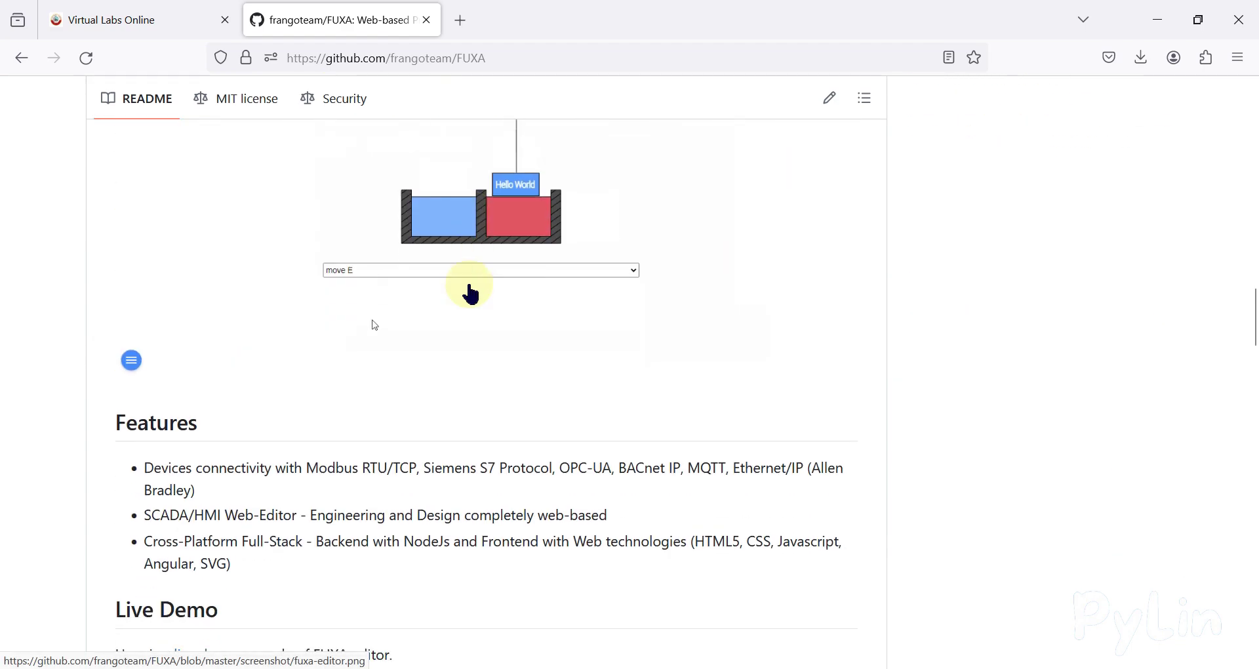
pyautogui.scroll(-3, 420, 292)
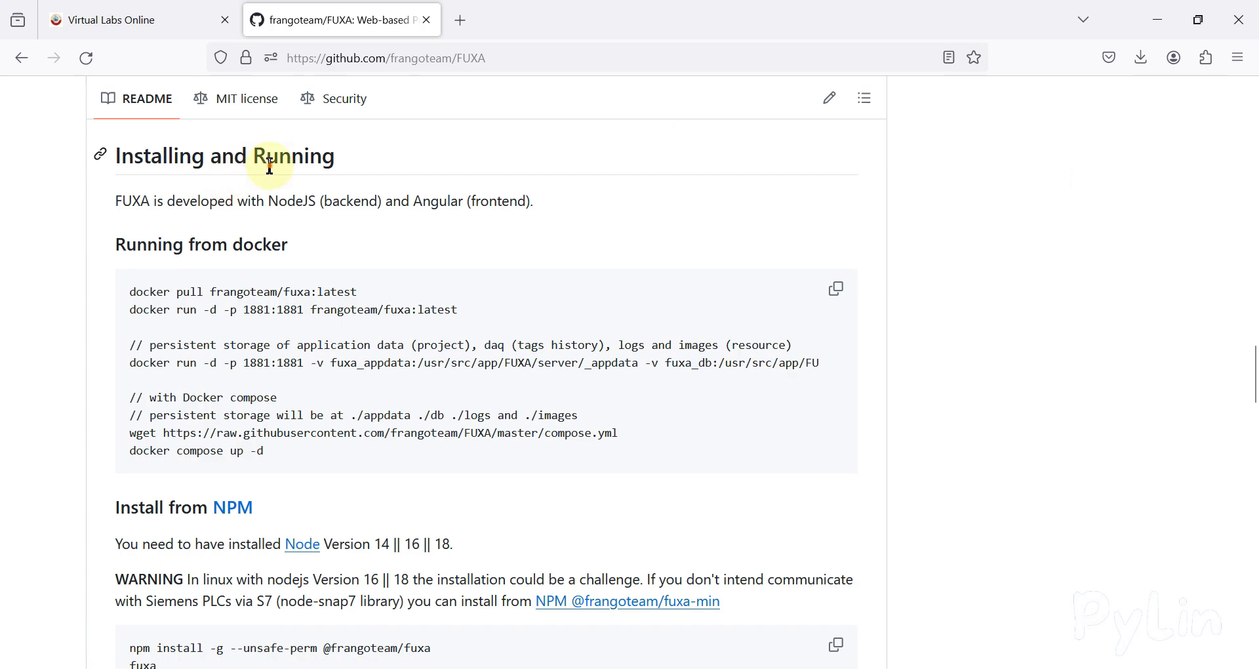
pyautogui.tripleClick(269, 166)
pyautogui.tripleClick(216, 241)
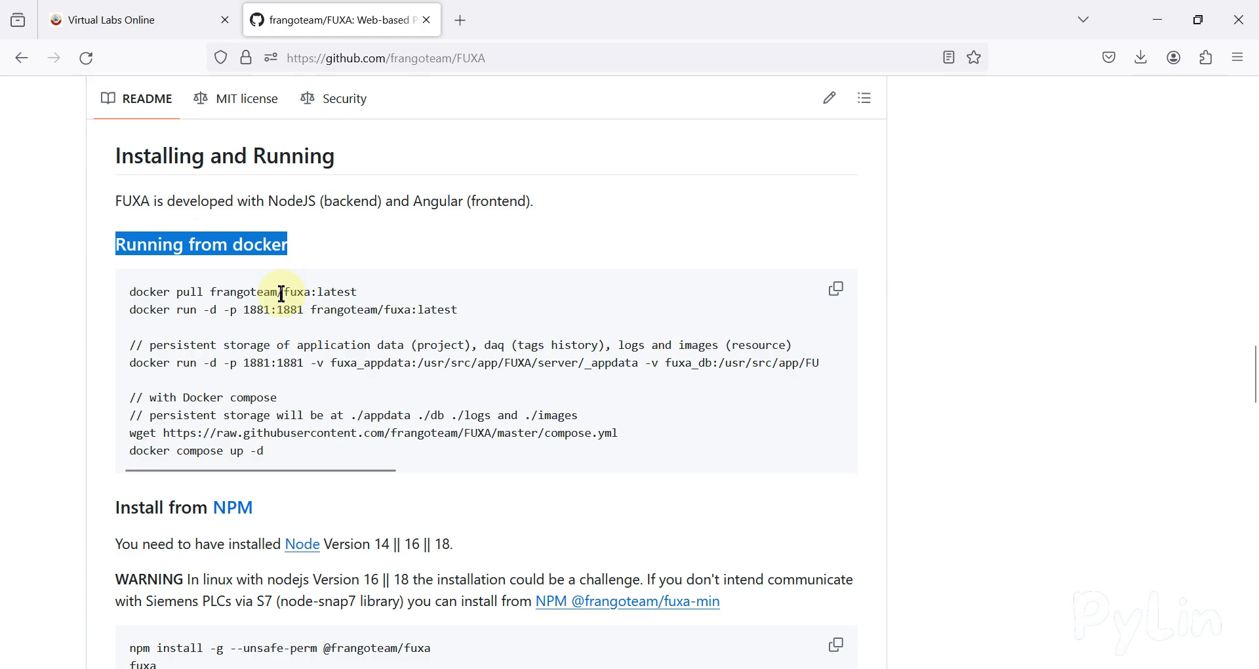
pyautogui.moveTo(458, 309); pyautogui.dragTo(124, 284)
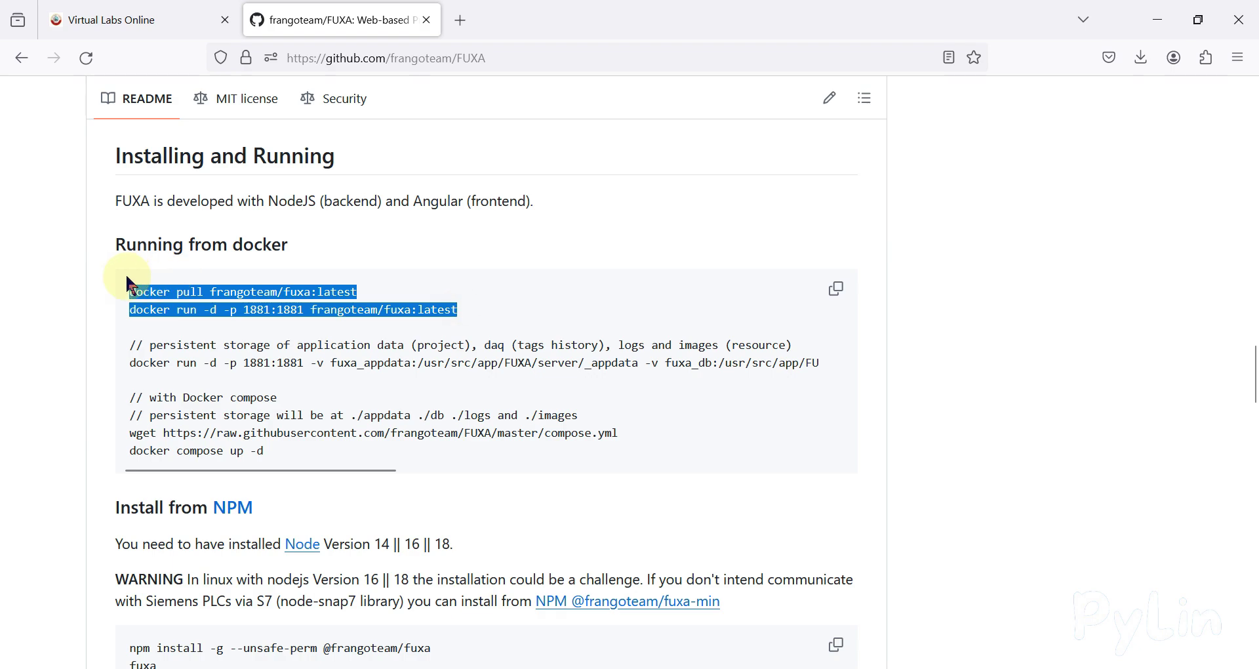
pyautogui.tripleClick(193, 292)
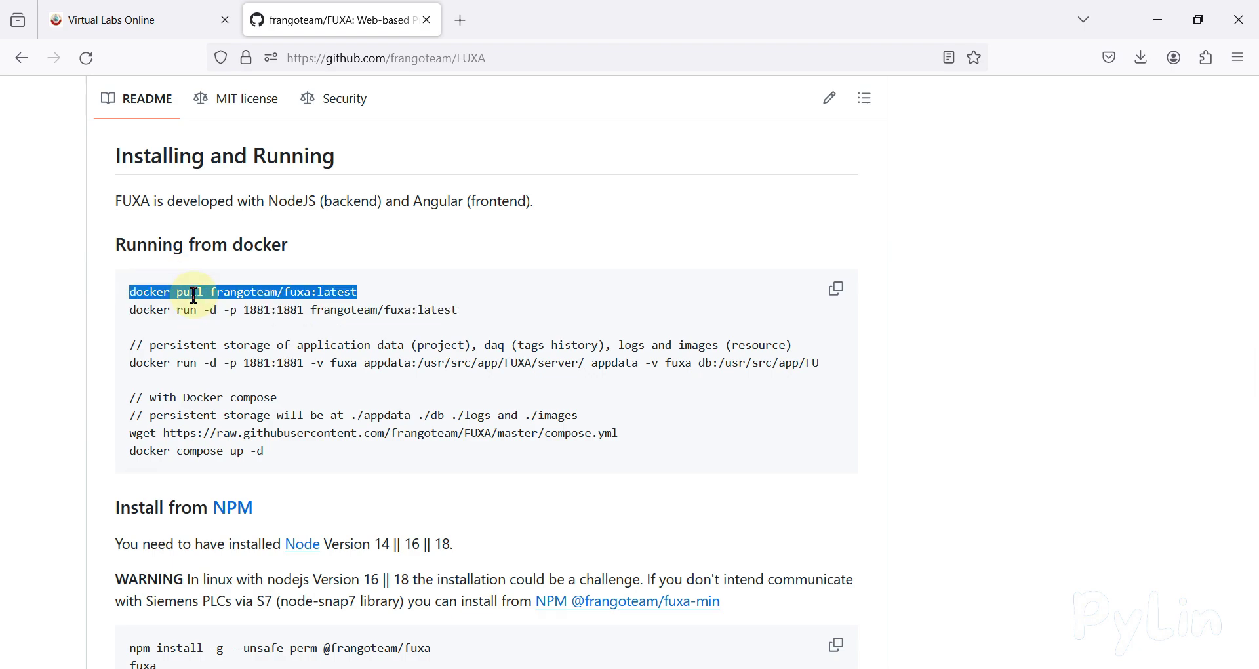
pyautogui.tripleClick(237, 309)
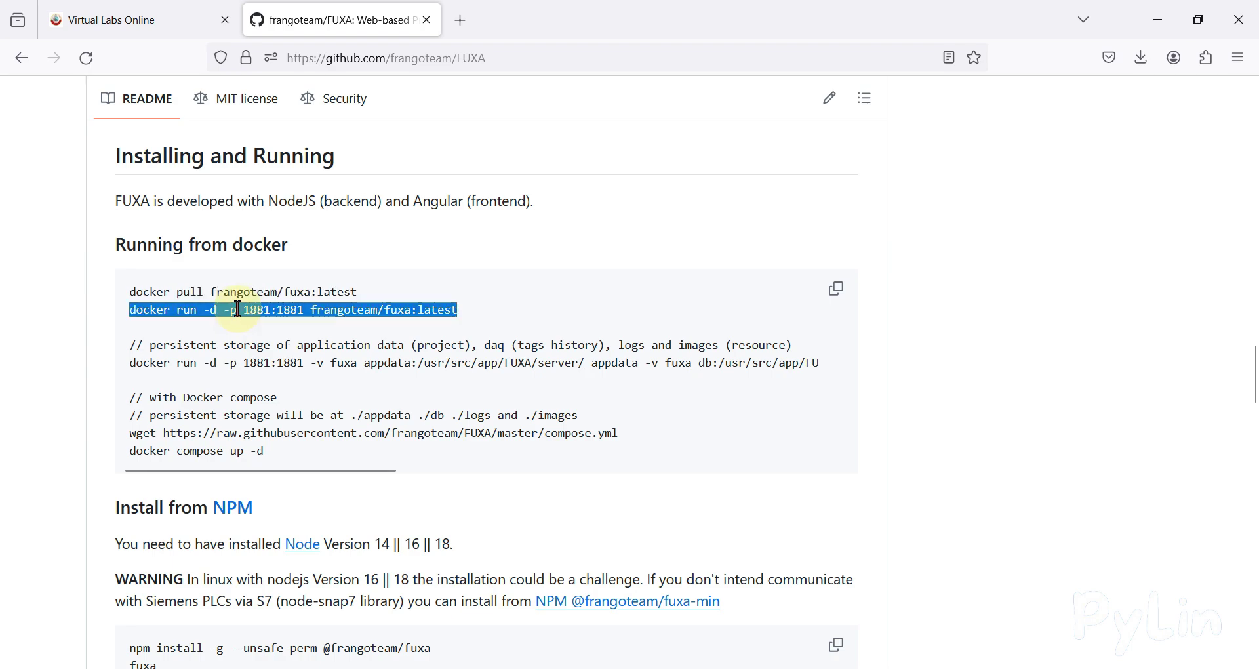
pyautogui.tripleClick(237, 310)
pyautogui.click(167, 10)
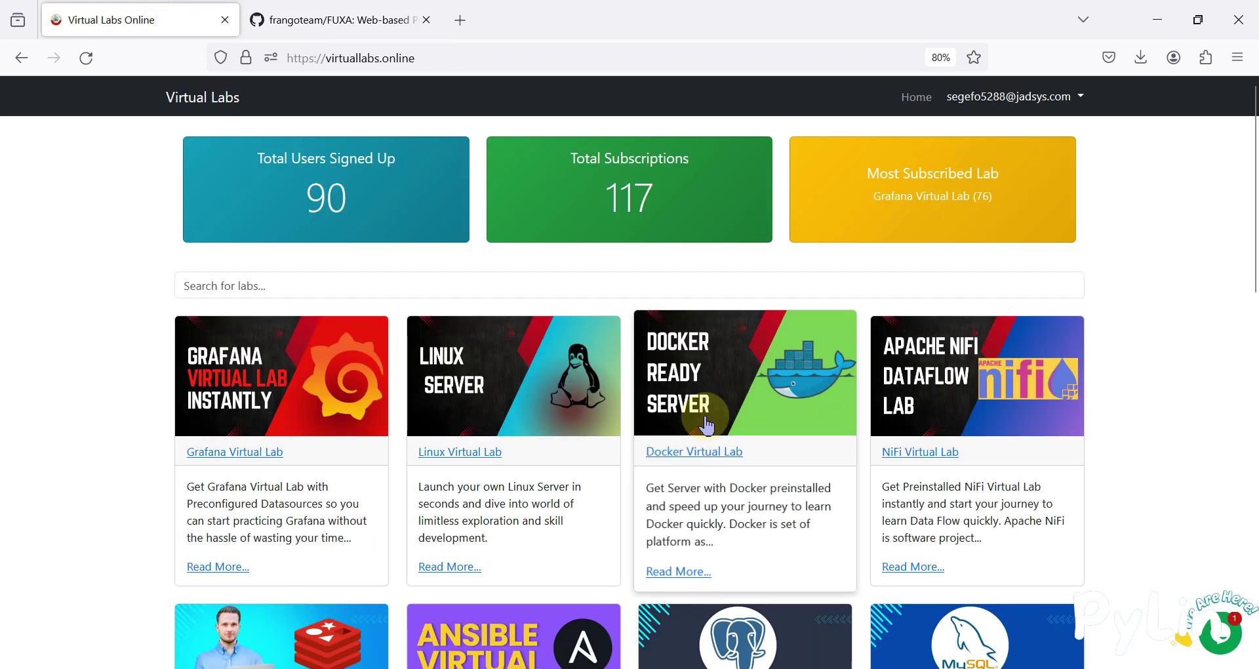
# Subscribe to the Latest version of the Docker Virtual Lab and view the new subscription's details.
pyautogui.scroll(-1, 739, 417)
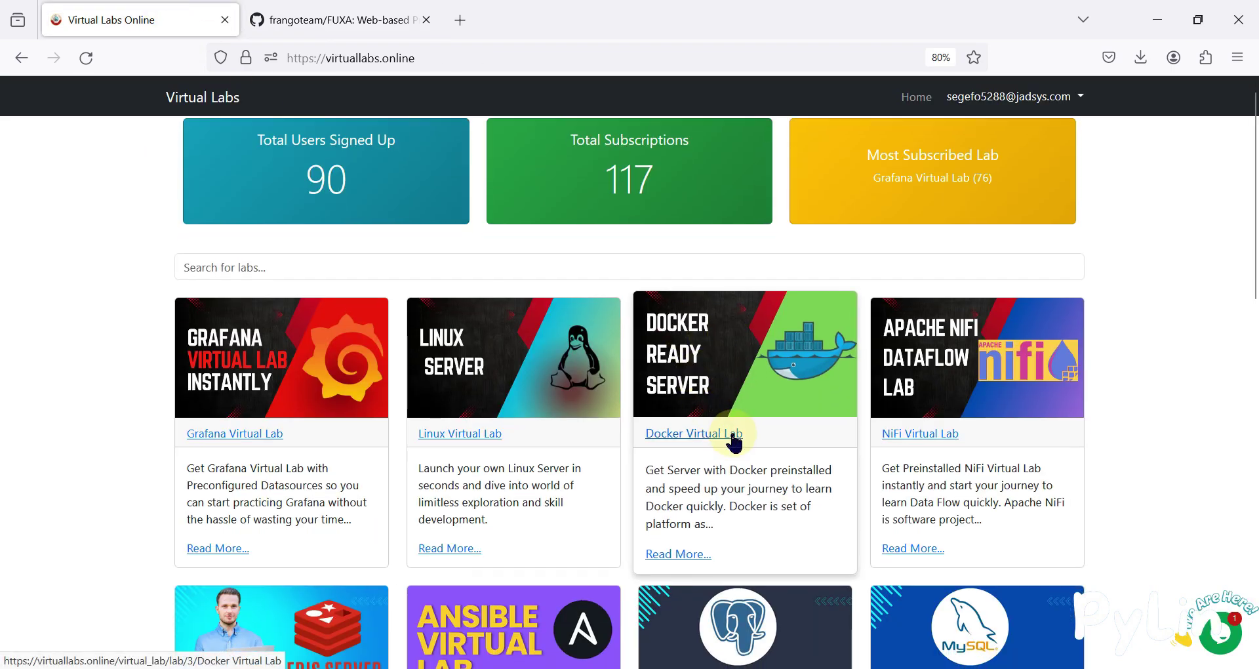
pyautogui.click(731, 435)
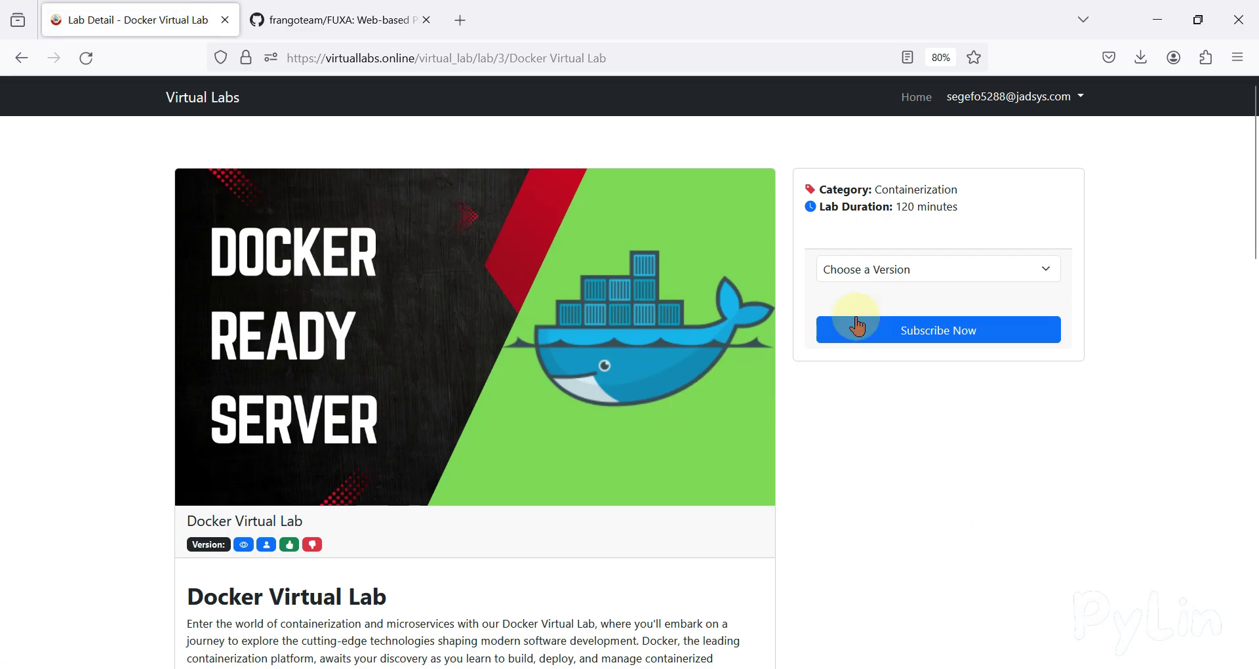
pyautogui.click(936, 272)
pyautogui.click(918, 320)
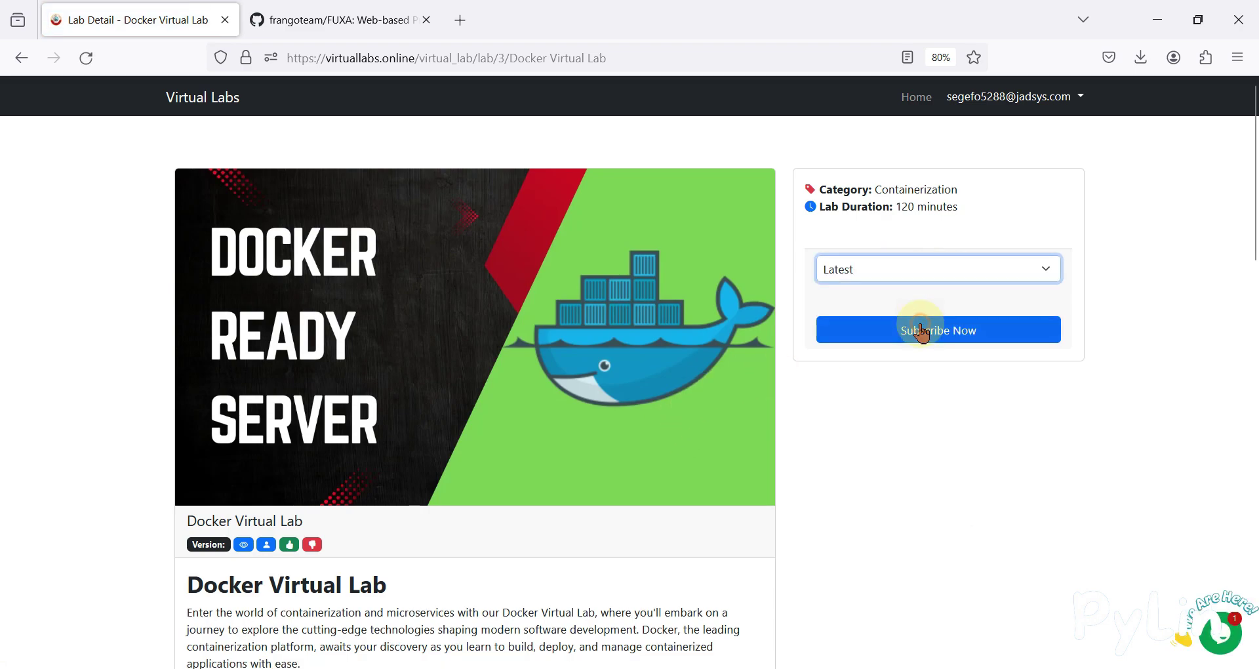
pyautogui.click(932, 335)
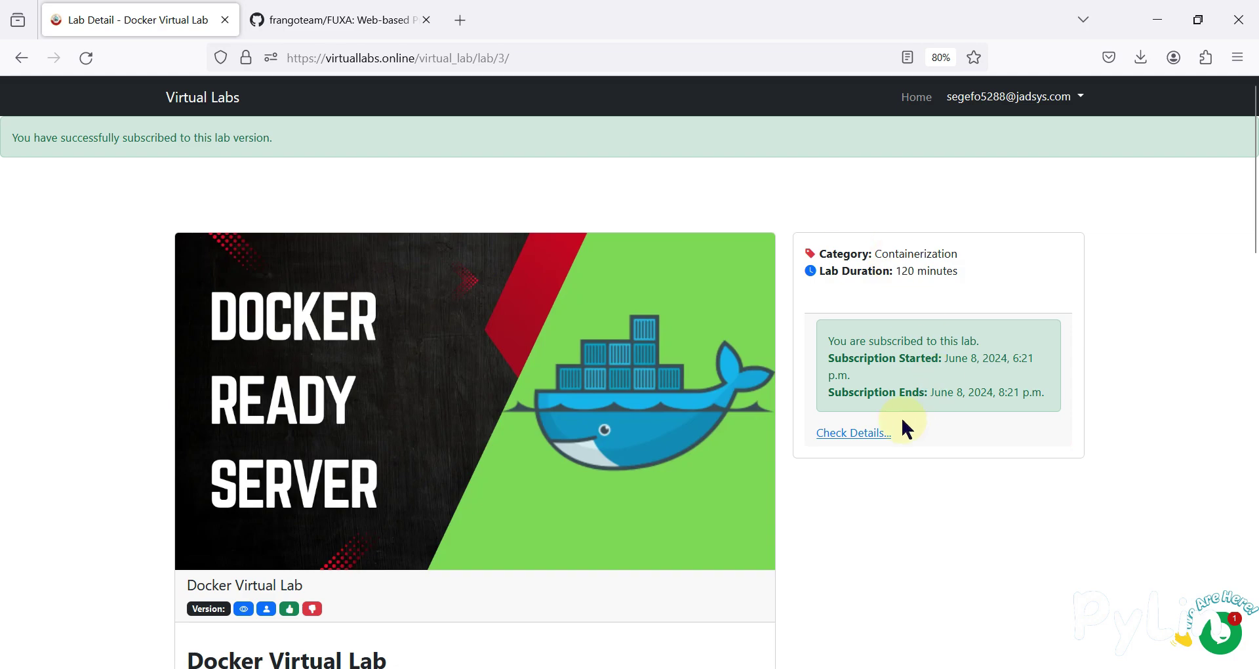
pyautogui.click(860, 435)
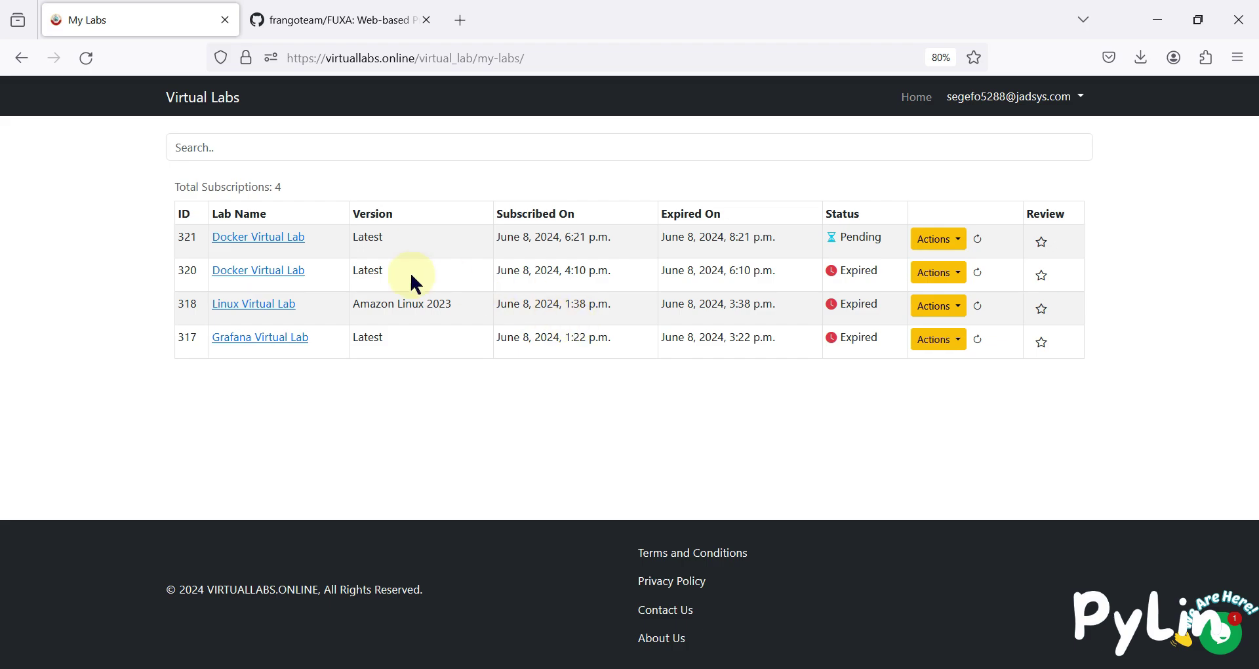
# Open the newest Docker lab subscription, review FUXA's docker commands, and reload to reveal server credentials.
pyautogui.click(282, 245)
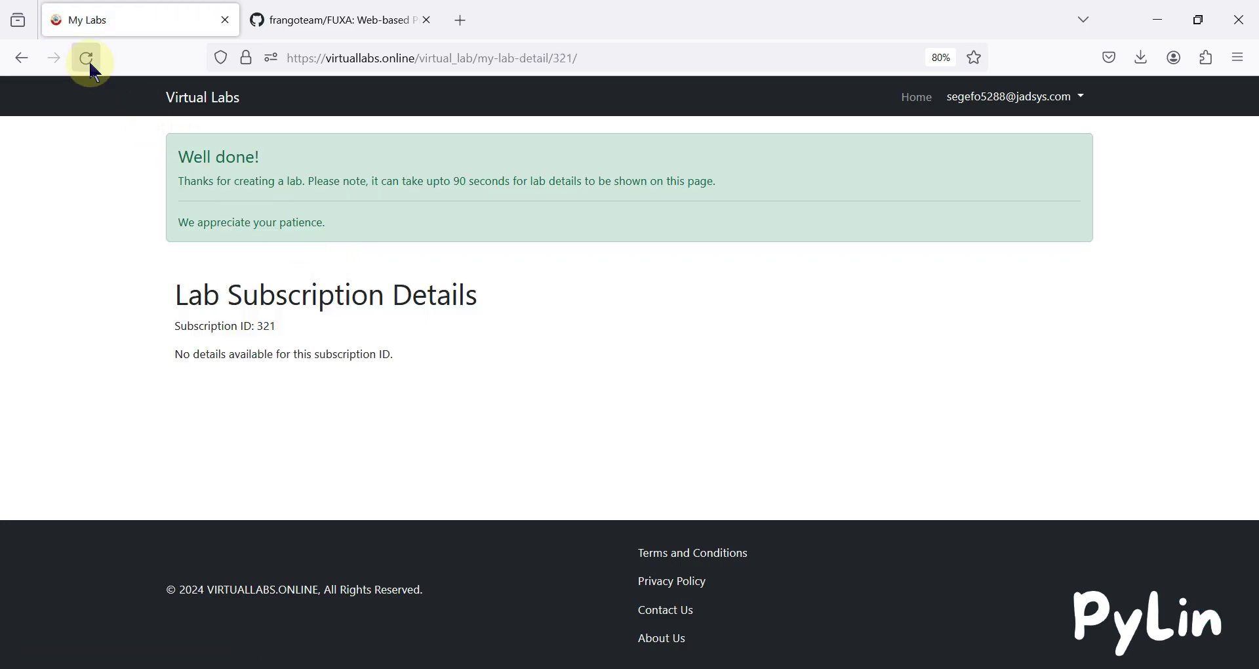
pyautogui.click(85, 57)
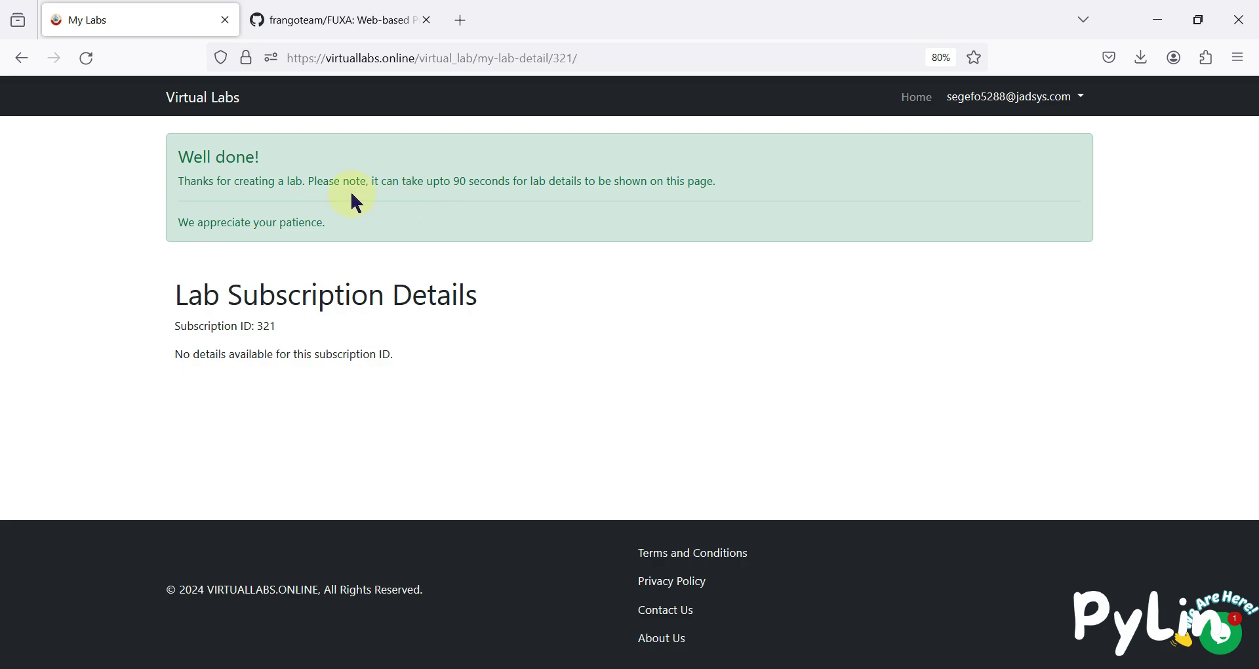
pyautogui.click(335, 21)
pyautogui.tripleClick(253, 290)
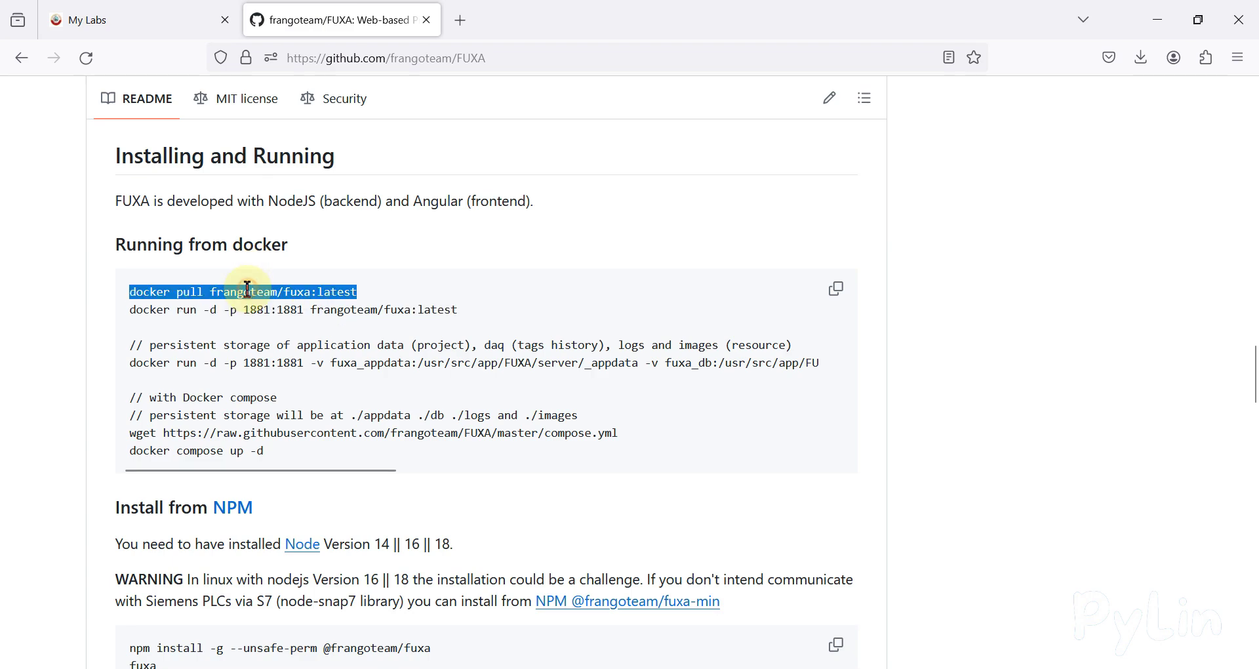
pyautogui.tripleClick(269, 309)
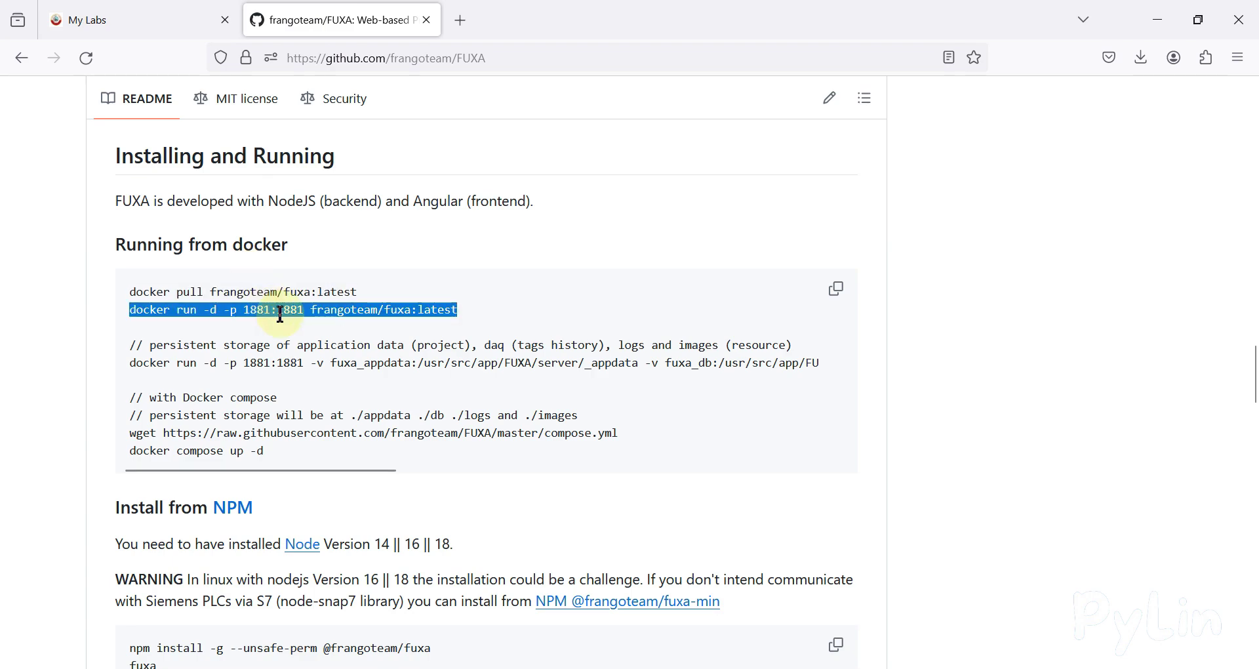
pyautogui.tripleClick(269, 308)
pyautogui.click(118, 9)
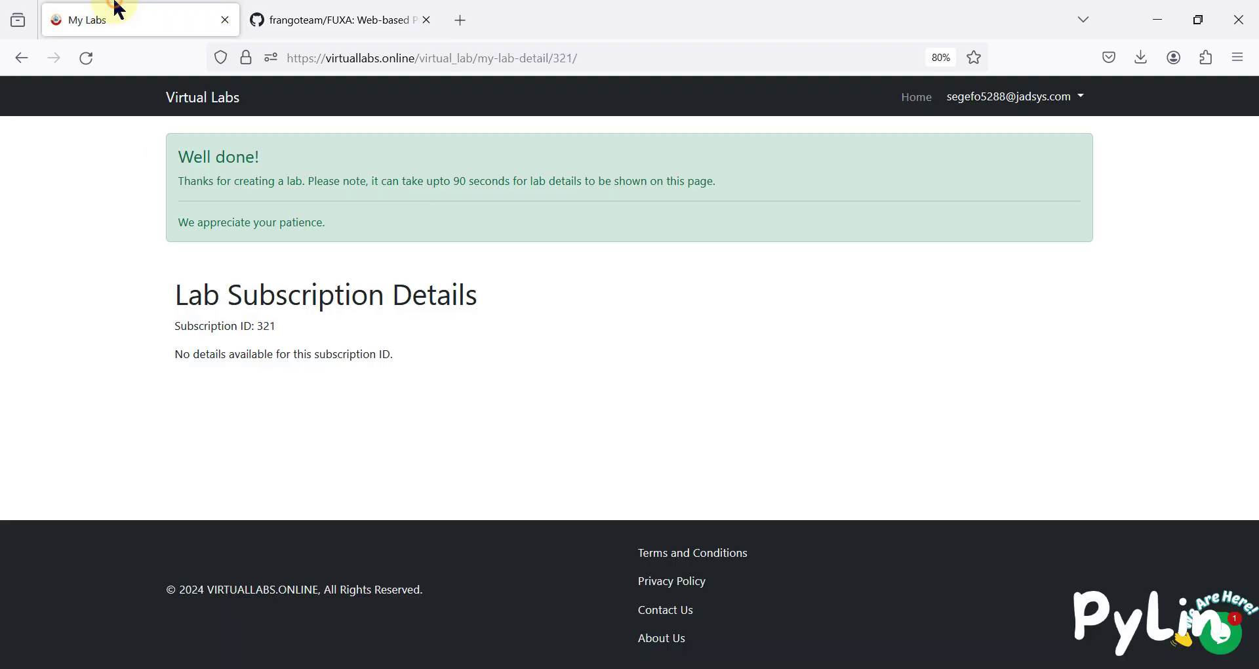
pyautogui.click(86, 58)
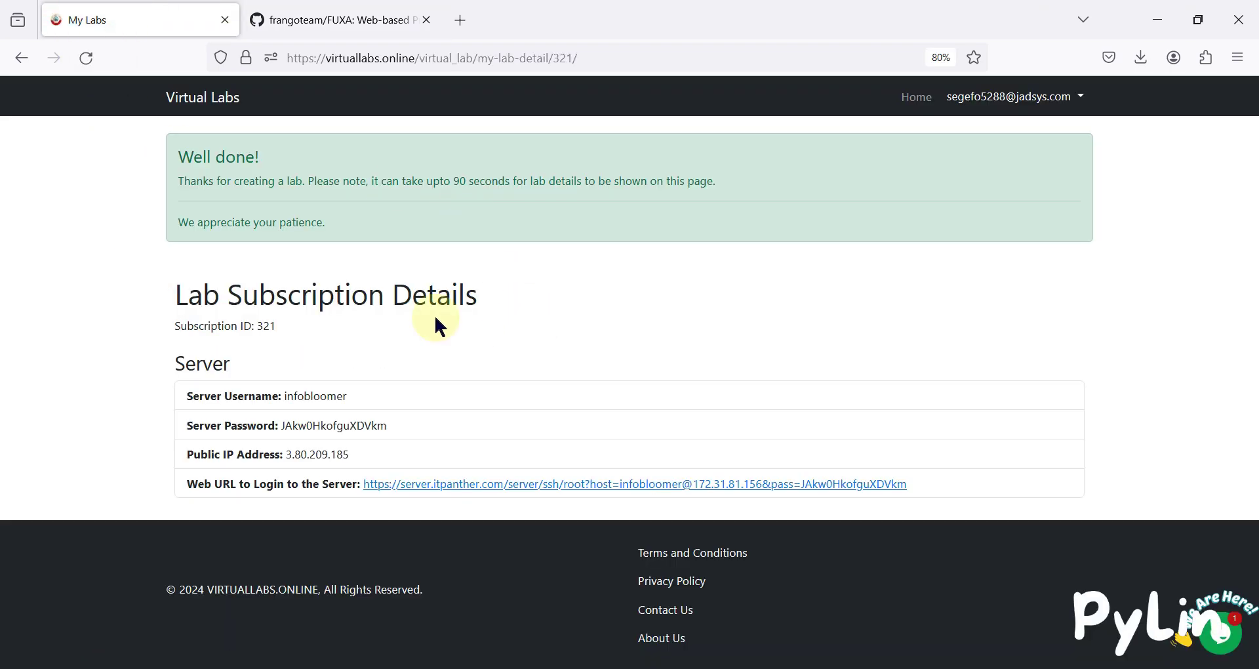
# Note the server username, password and public IP, then open the web SSH login link in a new tab.
pyautogui.doubleClick(194, 367)
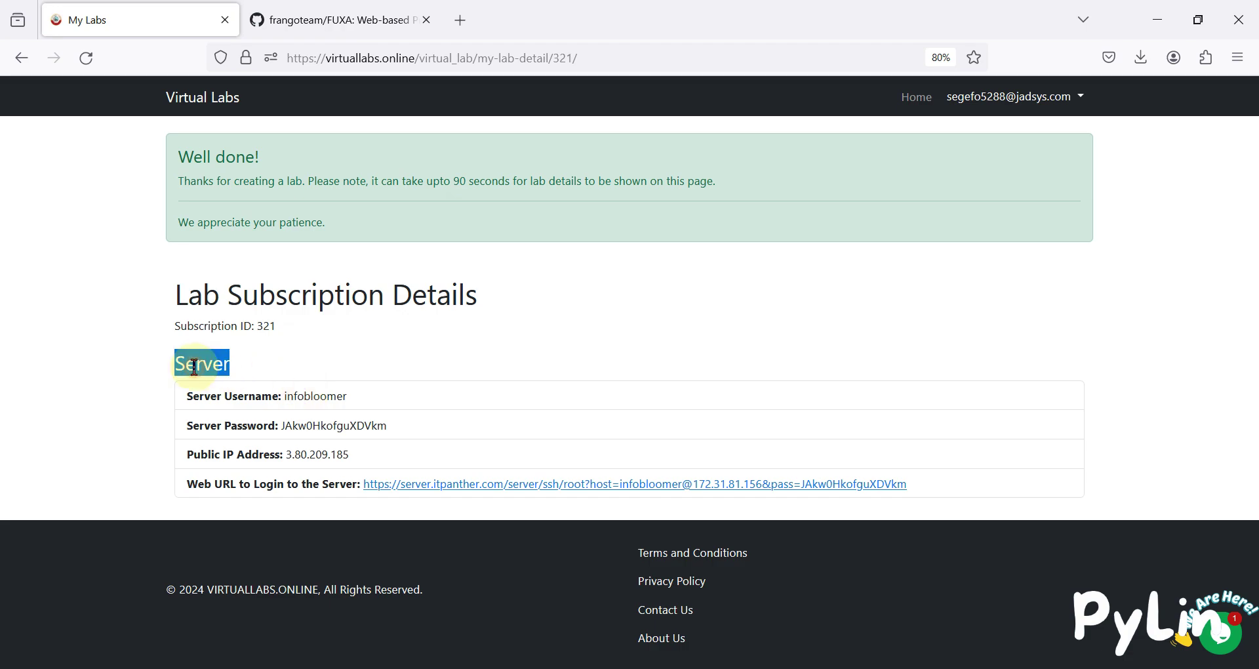
pyautogui.doubleClick(301, 396)
pyautogui.doubleClick(326, 425)
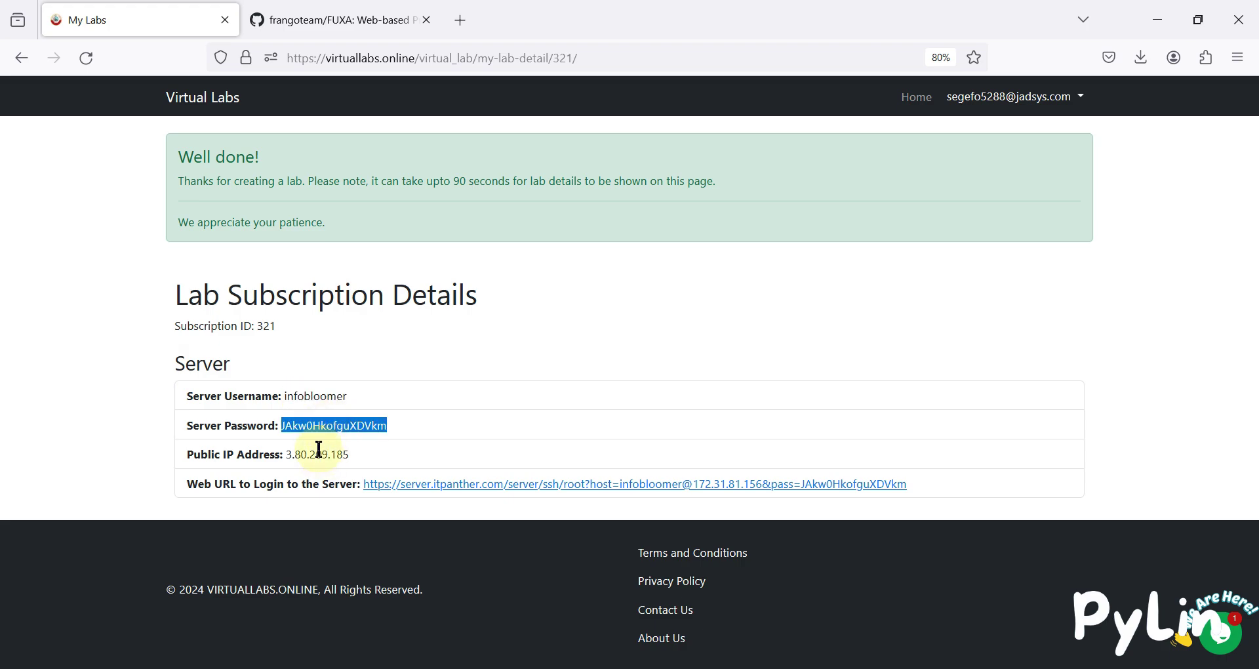
pyautogui.doubleClick(319, 454)
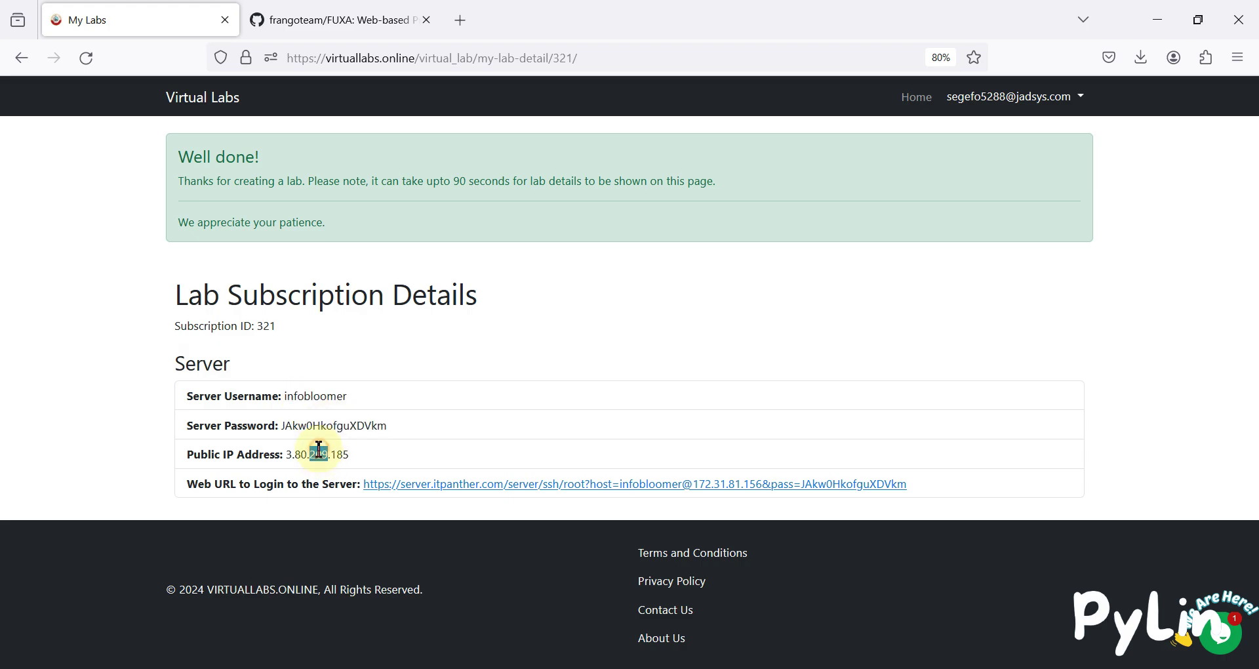
pyautogui.doubleClick(295, 485)
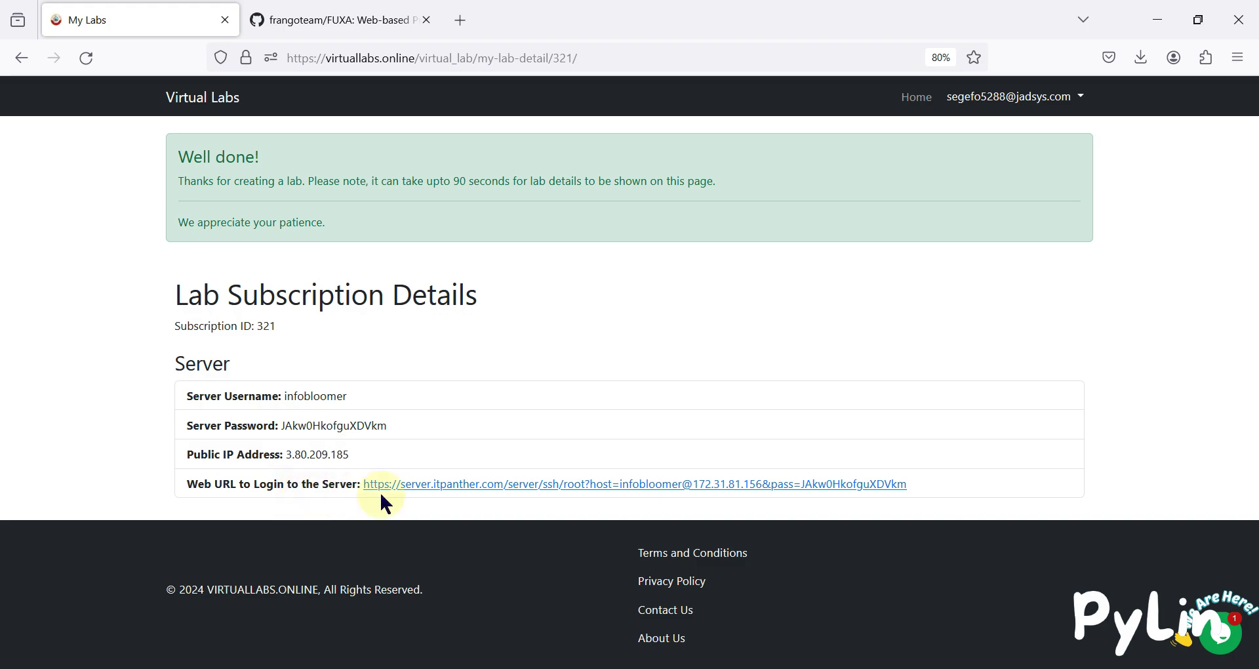
pyautogui.click(491, 487)
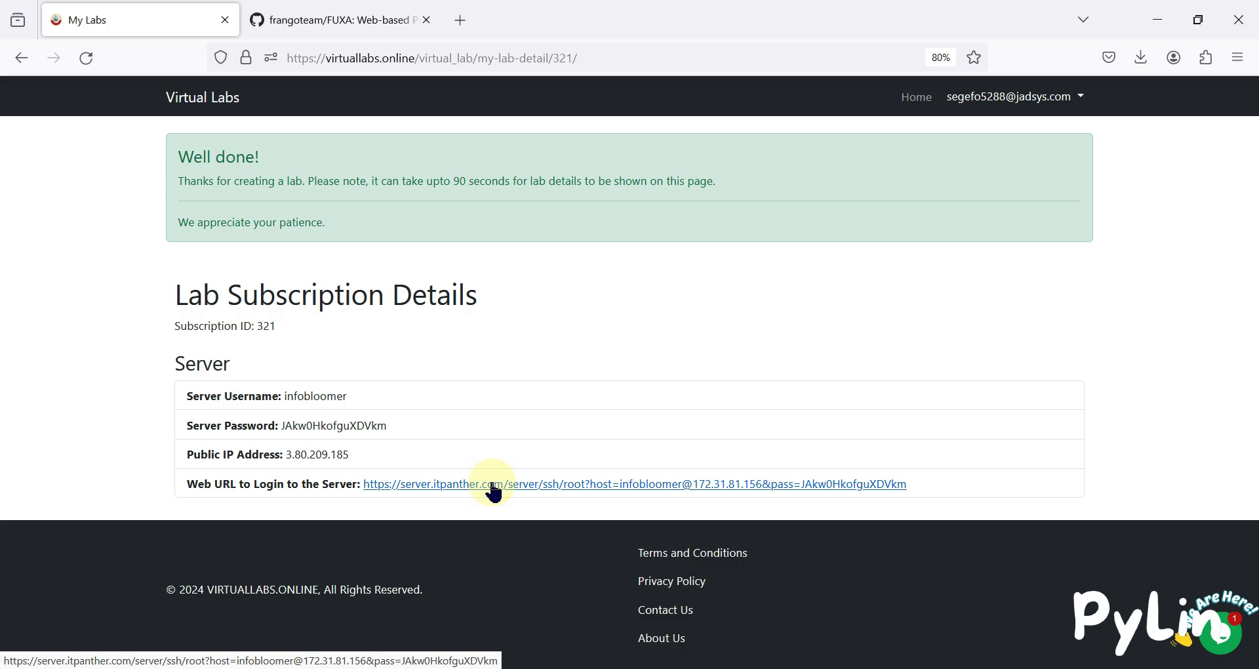
pyautogui.rightClick(493, 485)
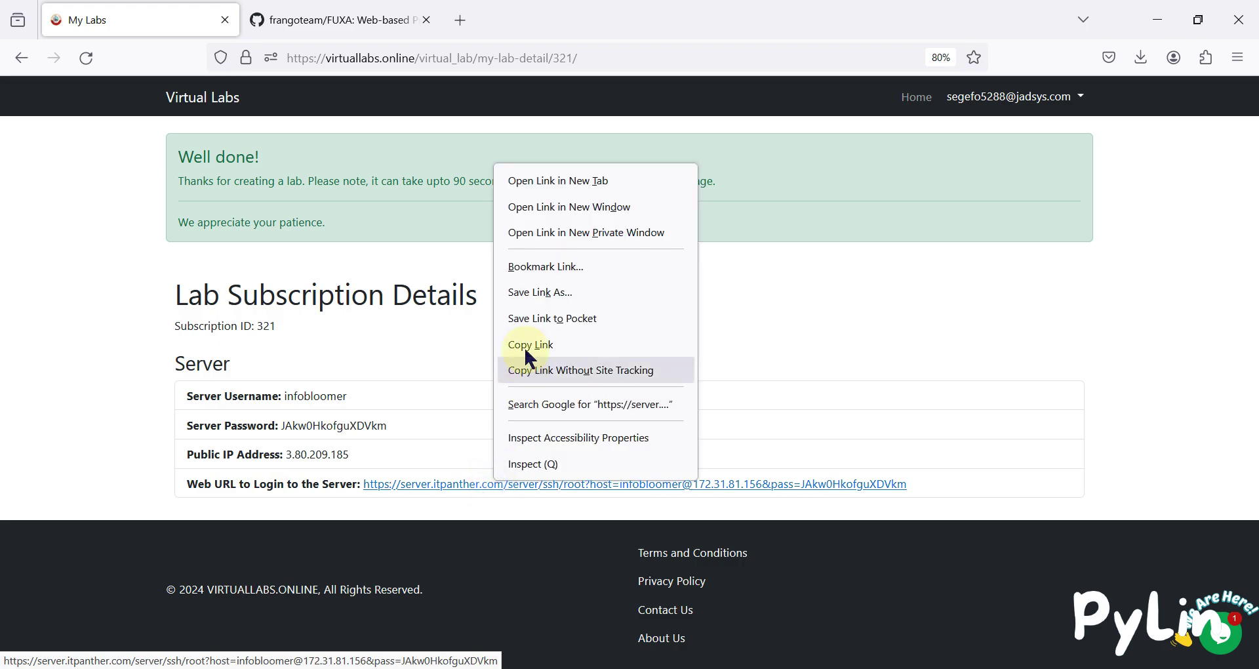
pyautogui.click(572, 181)
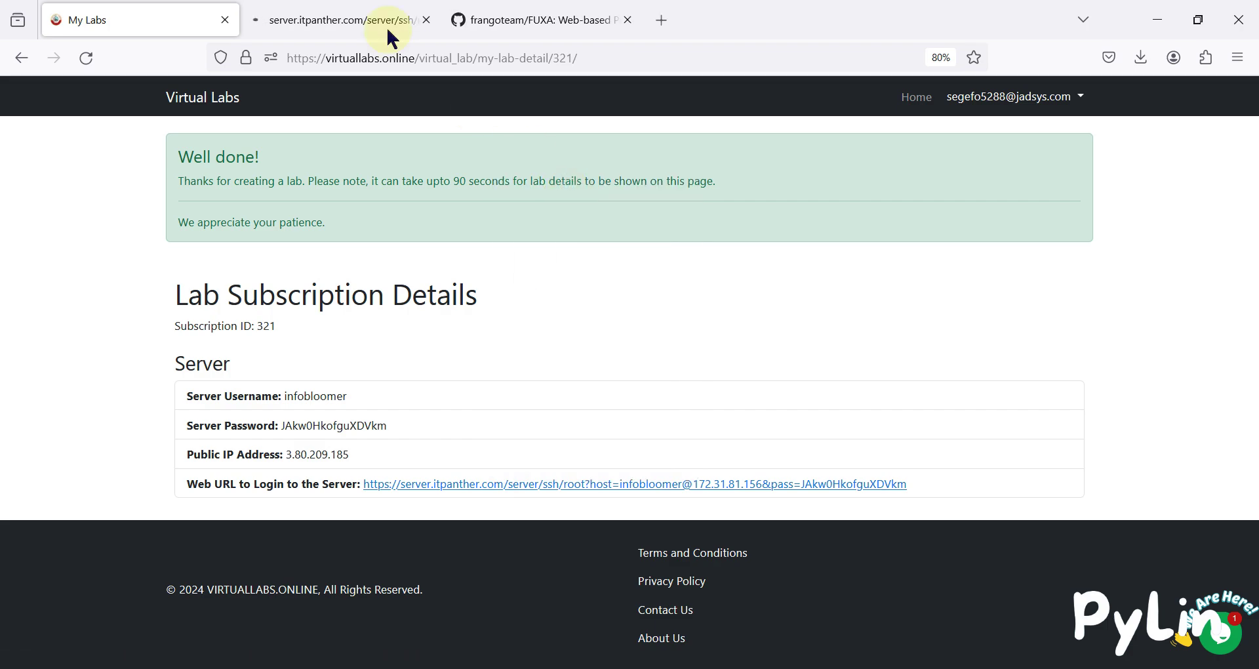
# Reconnect the web SSH session until the login to the lab server succeeds.
pyautogui.click(367, 16)
pyautogui.click(629, 372)
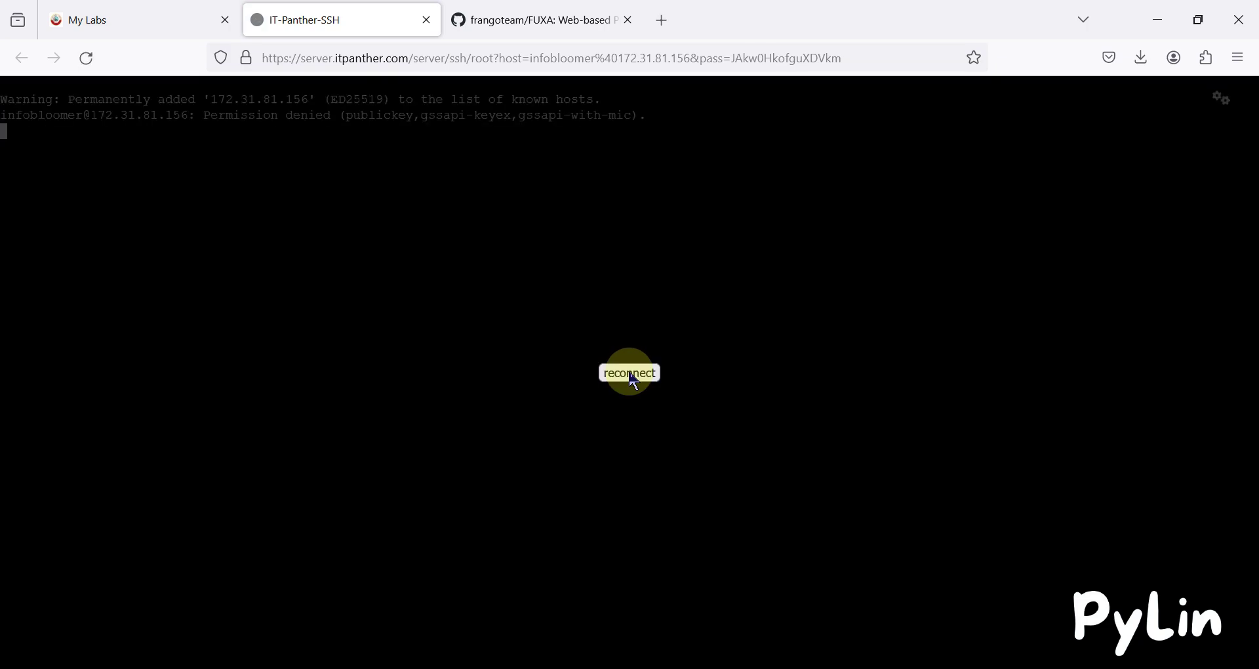
pyautogui.click(630, 372)
pyautogui.click(630, 374)
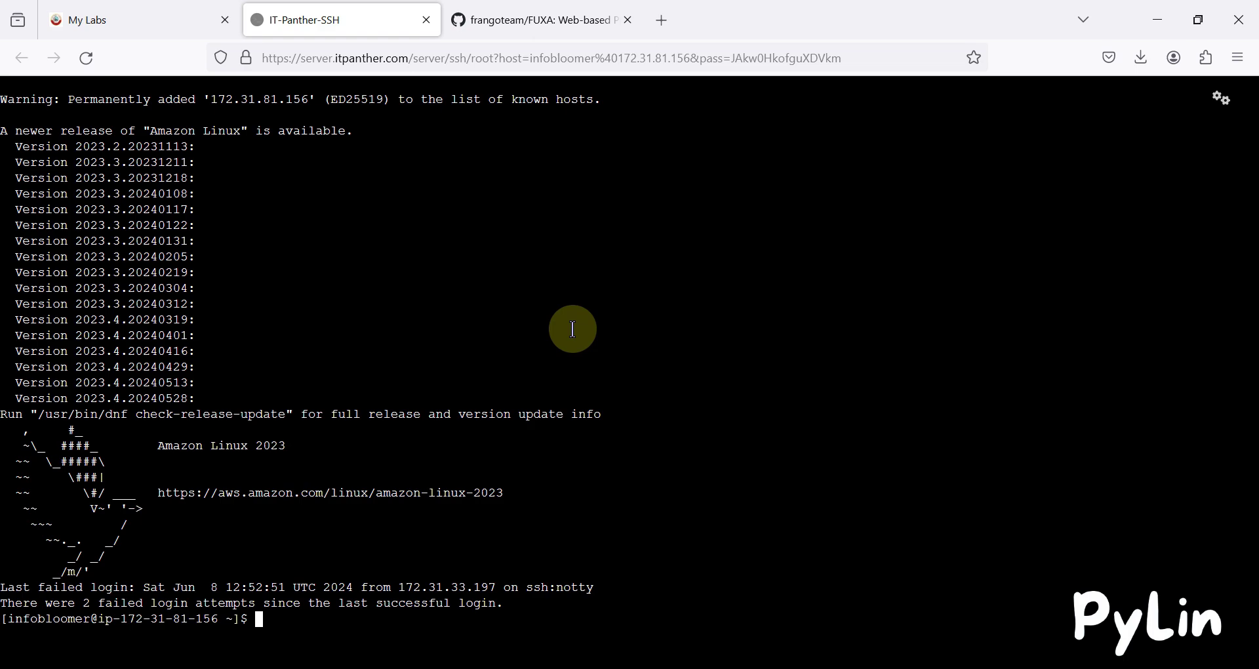
# Copy the docker pull command from the FUXA README and run it in the terminal.
pyautogui.click(544, 19)
pyautogui.click(365, 292)
pyautogui.moveTo(360, 292); pyautogui.dragTo(129, 292)
pyautogui.hotkey('ctrl', 'c')
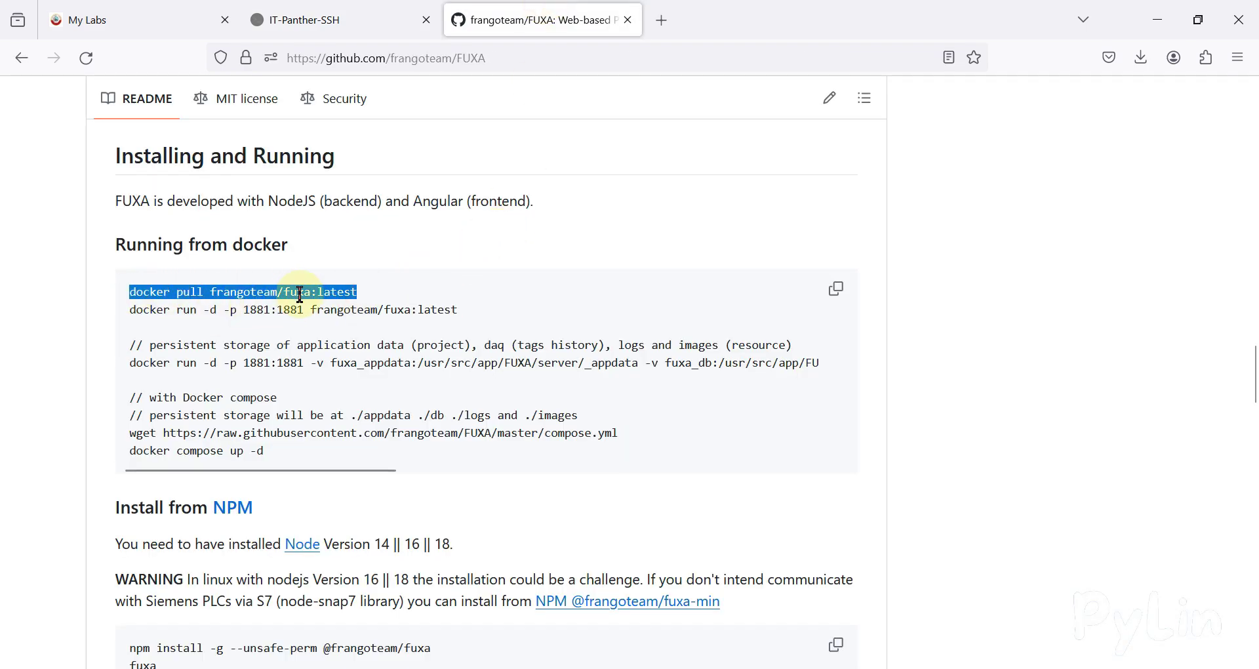
pyautogui.click(295, 19)
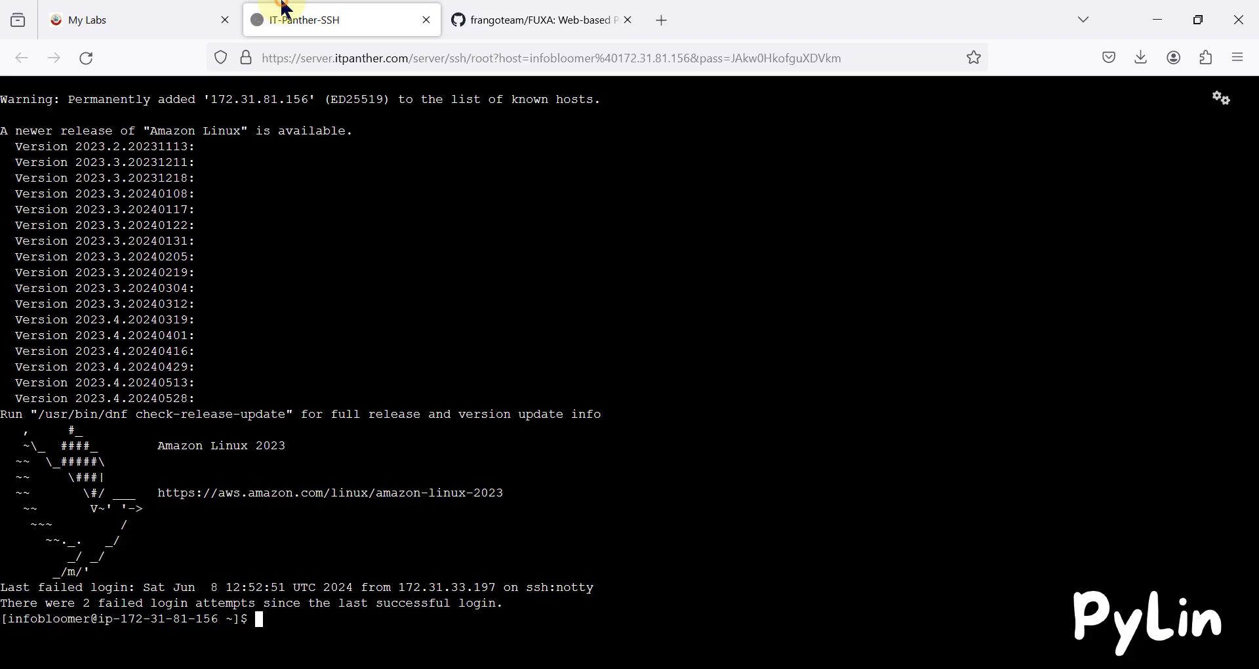
pyautogui.rightClick(536, 539)
pyautogui.click(587, 374)
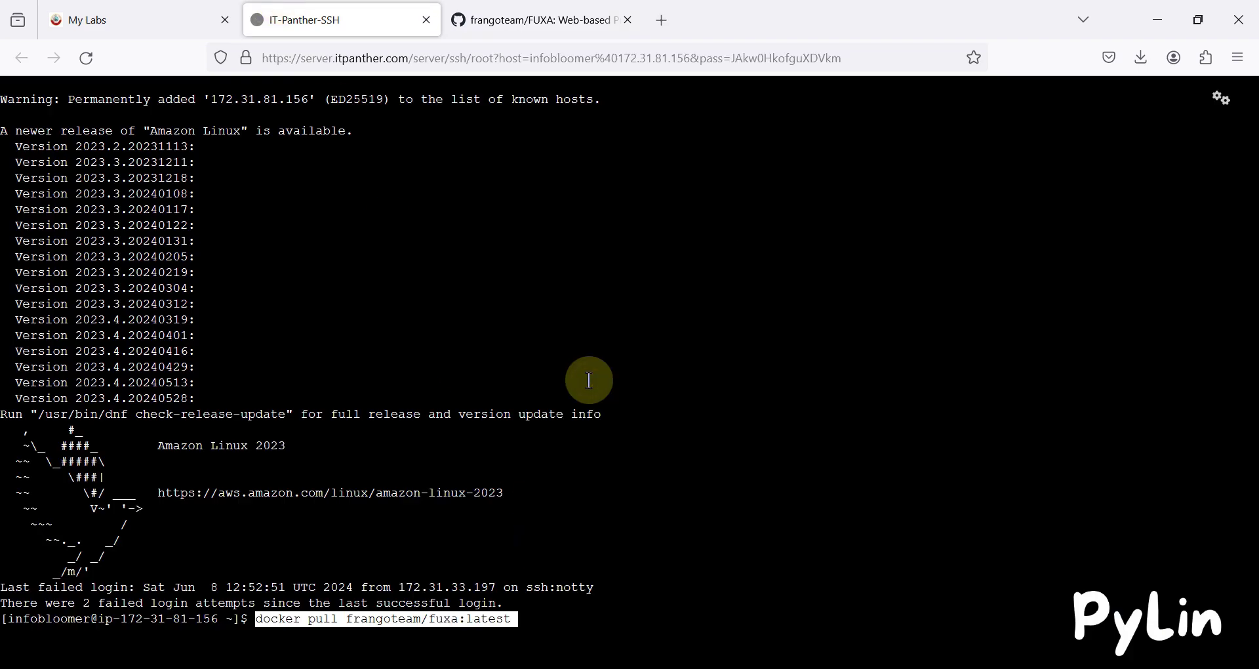
pyautogui.press('Return')
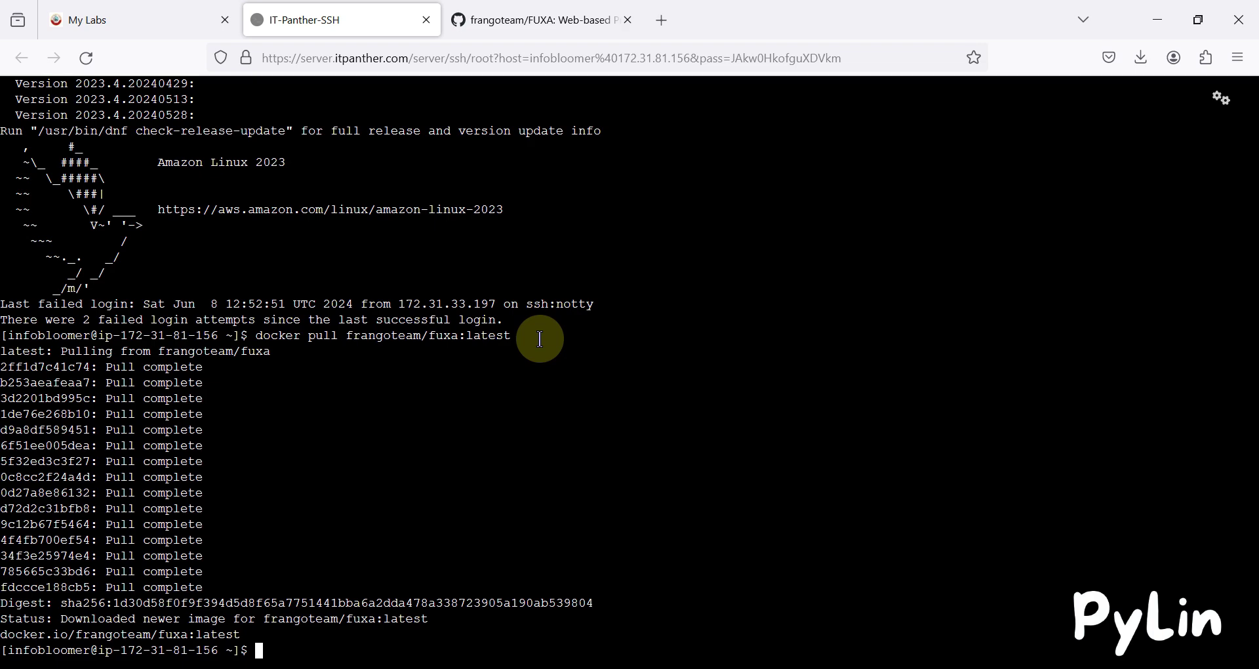
# Copy 'docker run -d -p 1881:1881 frangoteam/fuxa:latest' from the README and run it in the terminal.
pyautogui.click(534, 19)
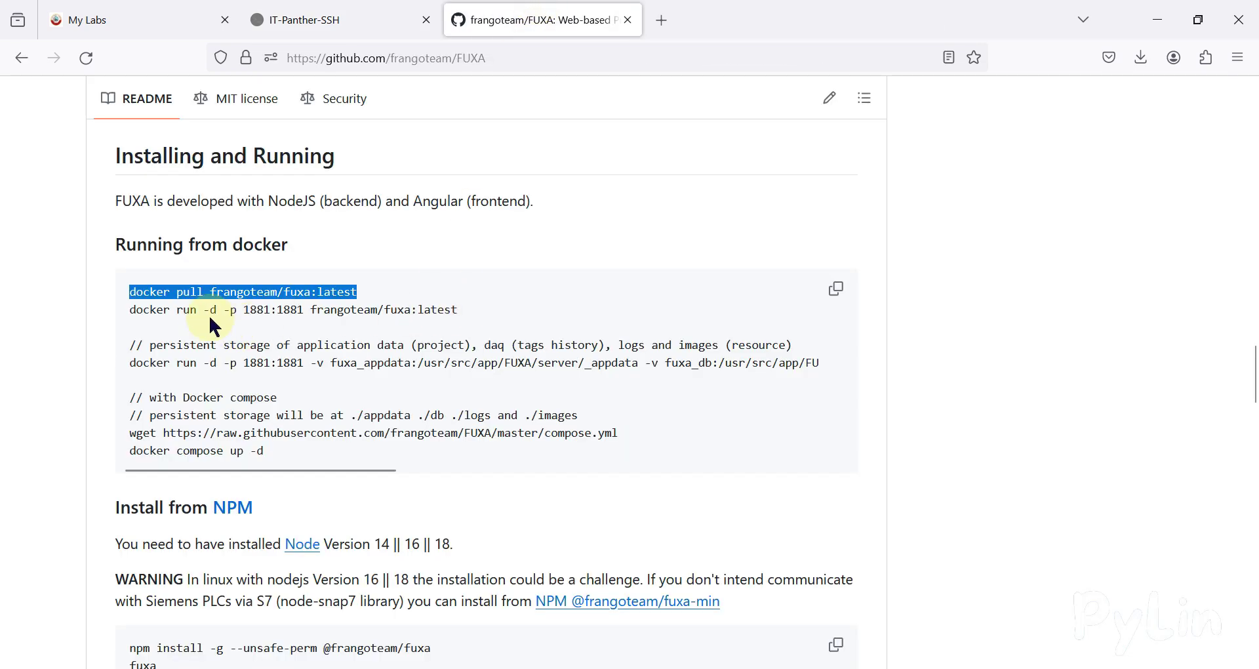
pyautogui.moveTo(224, 309); pyautogui.dragTo(308, 308)
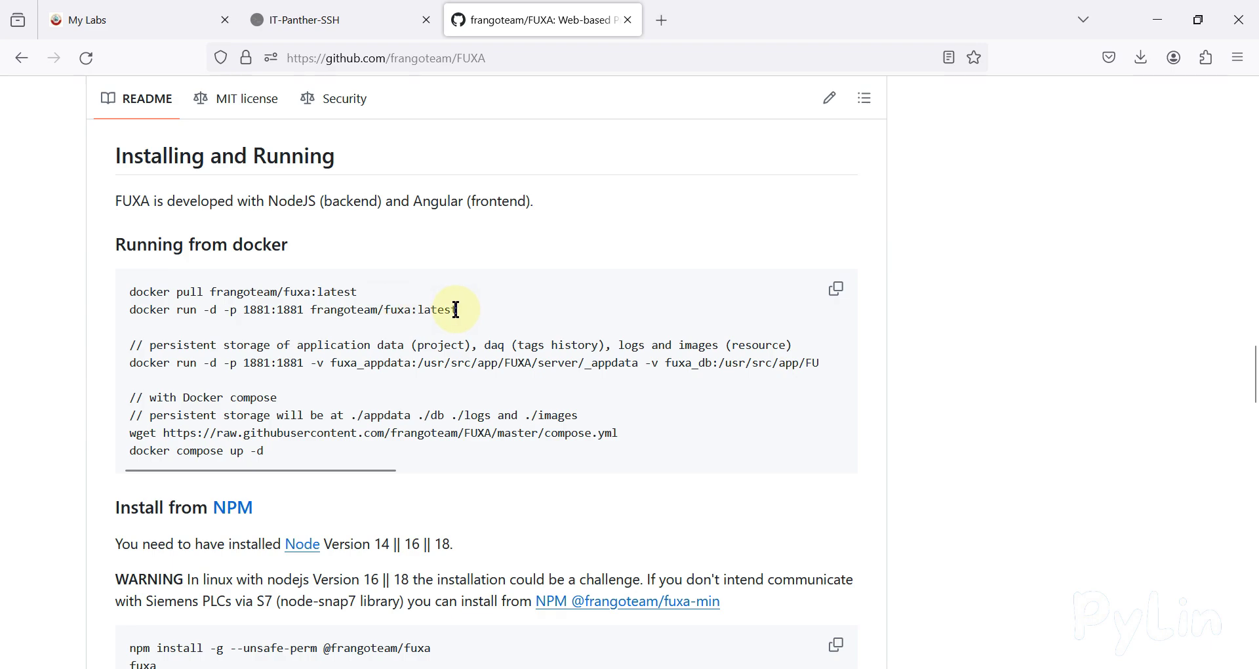
pyautogui.moveTo(462, 311); pyautogui.dragTo(133, 316)
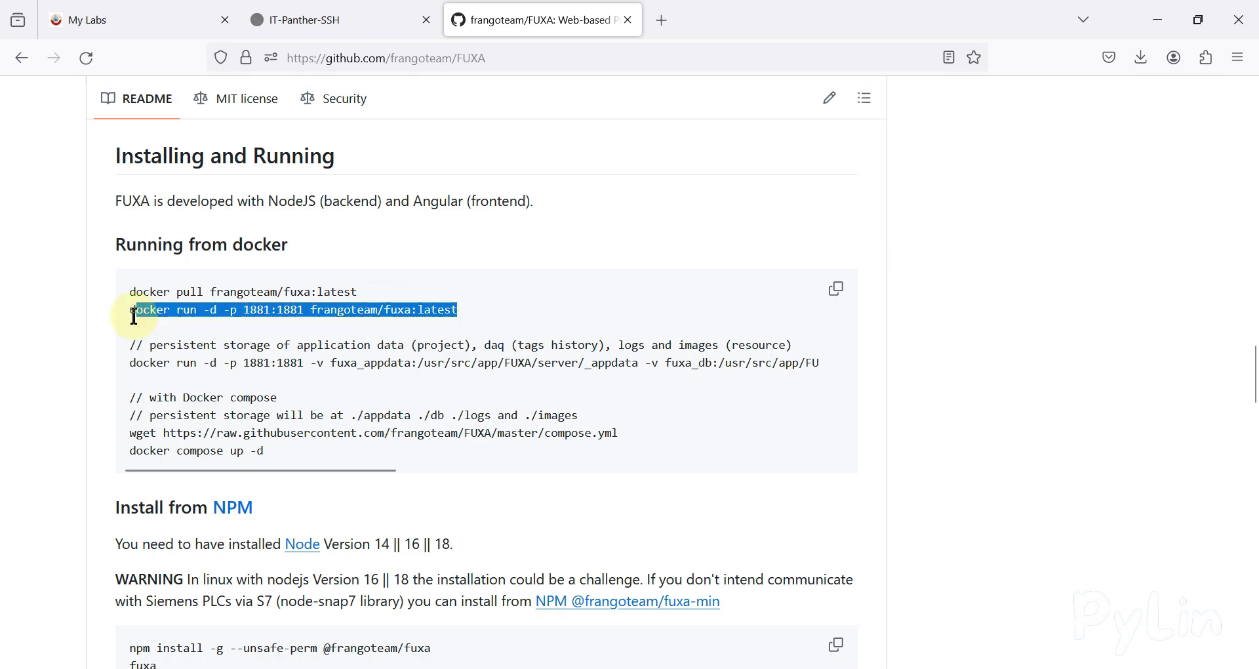
pyautogui.click(350, 12)
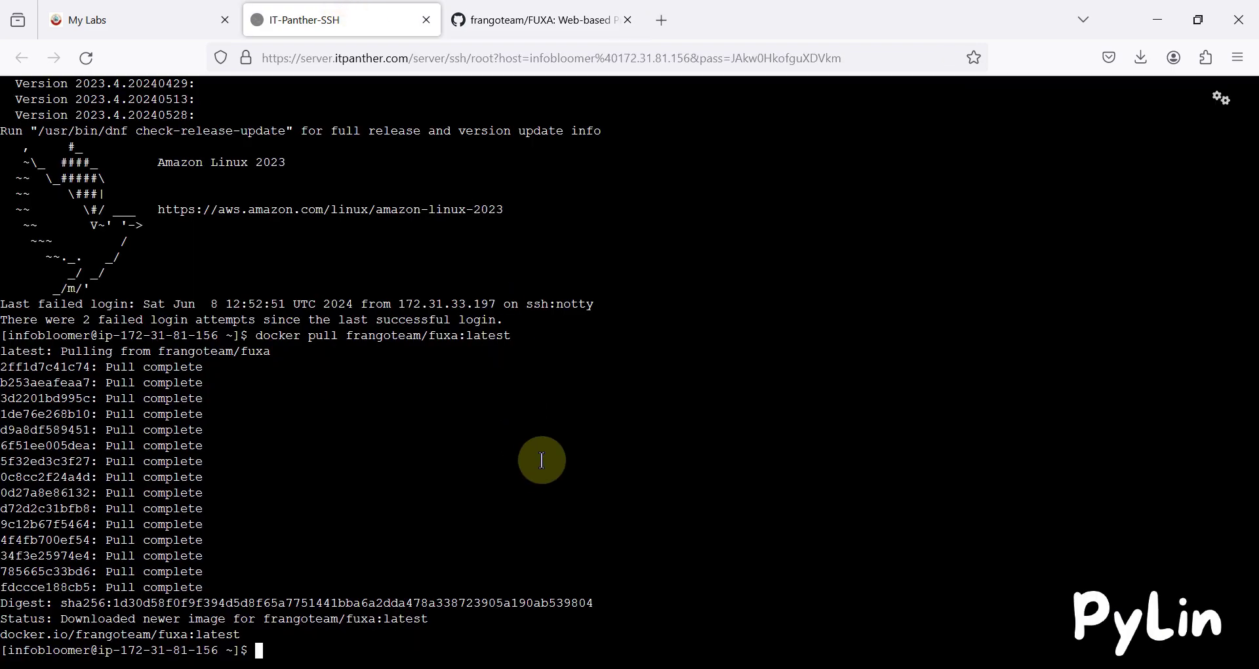
pyautogui.rightClick(461, 534)
pyautogui.click(517, 375)
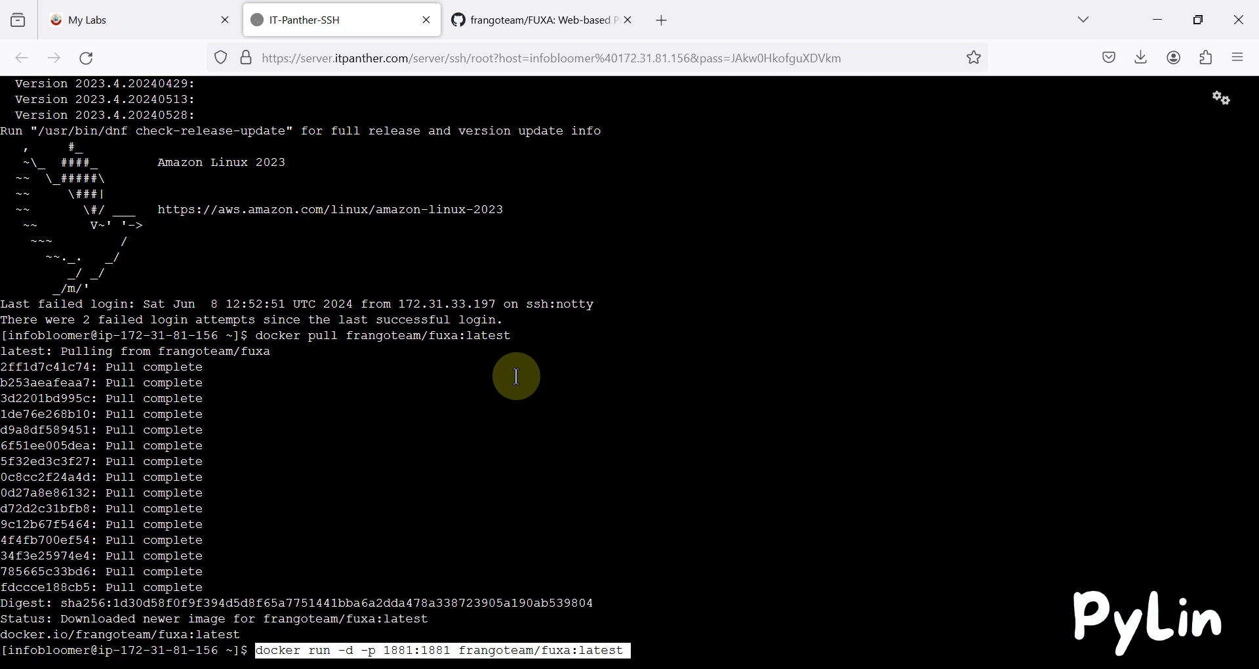
pyautogui.press('Return')
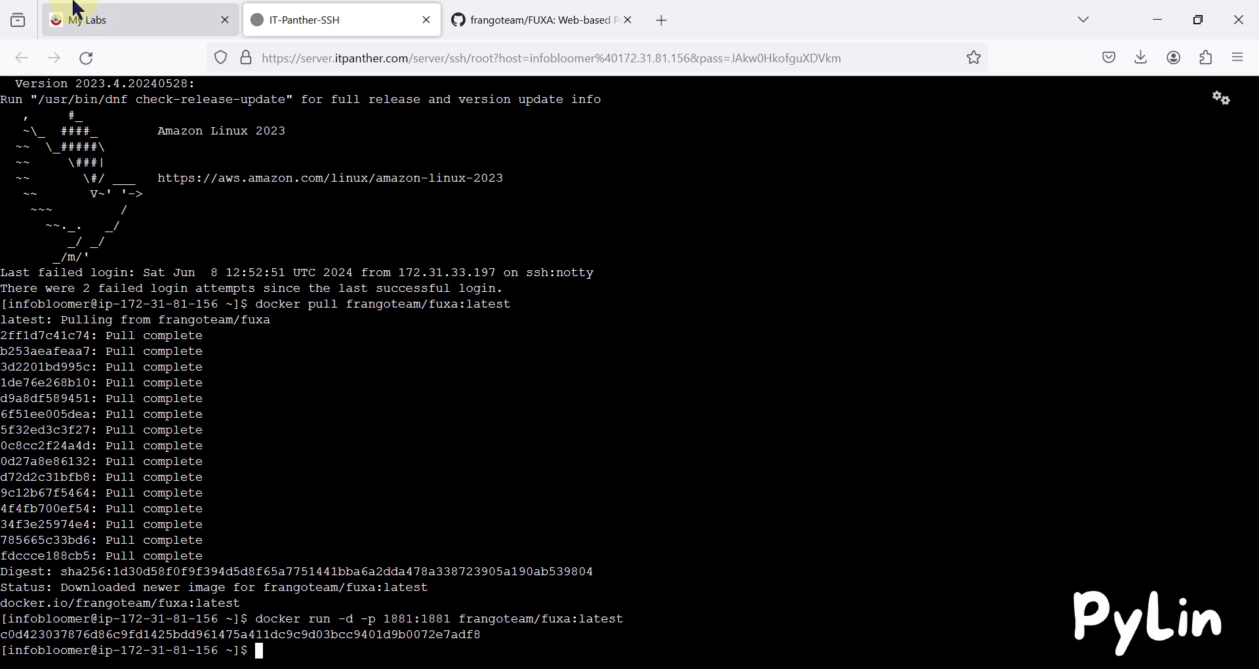
# Copy the server's public IP from the lab details page and start a new private tab.
pyautogui.click(92, 14)
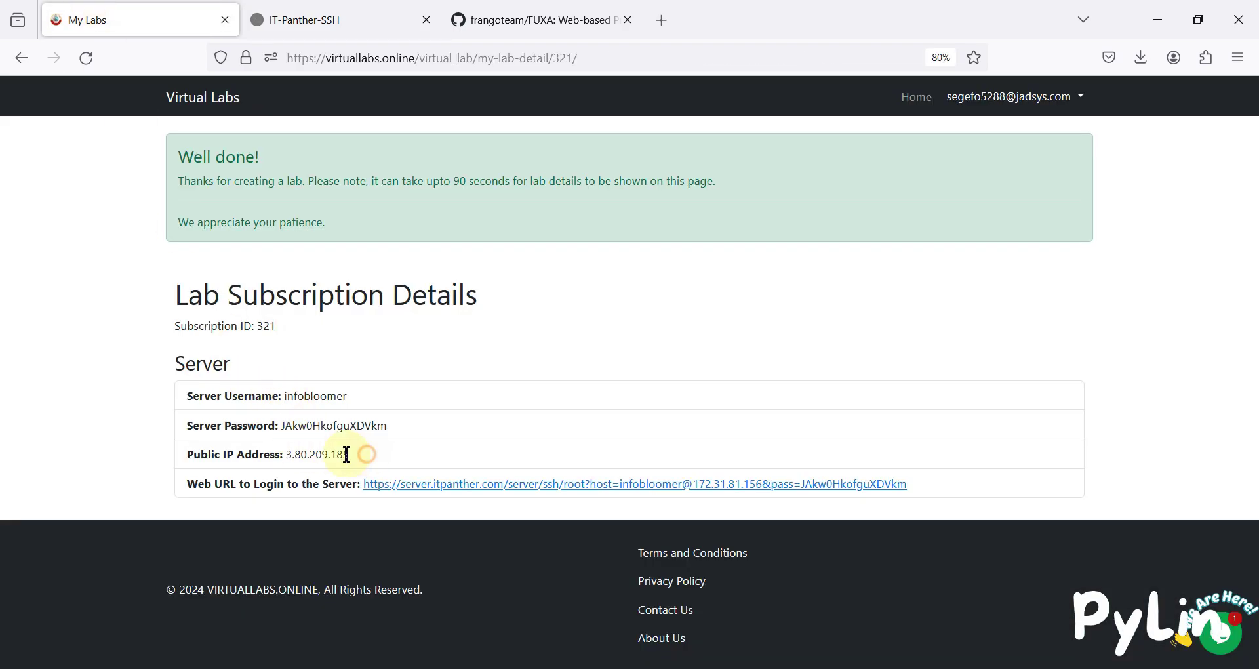
pyautogui.moveTo(354, 454); pyautogui.dragTo(288, 462)
pyautogui.hotkey('ctrl', 'c')
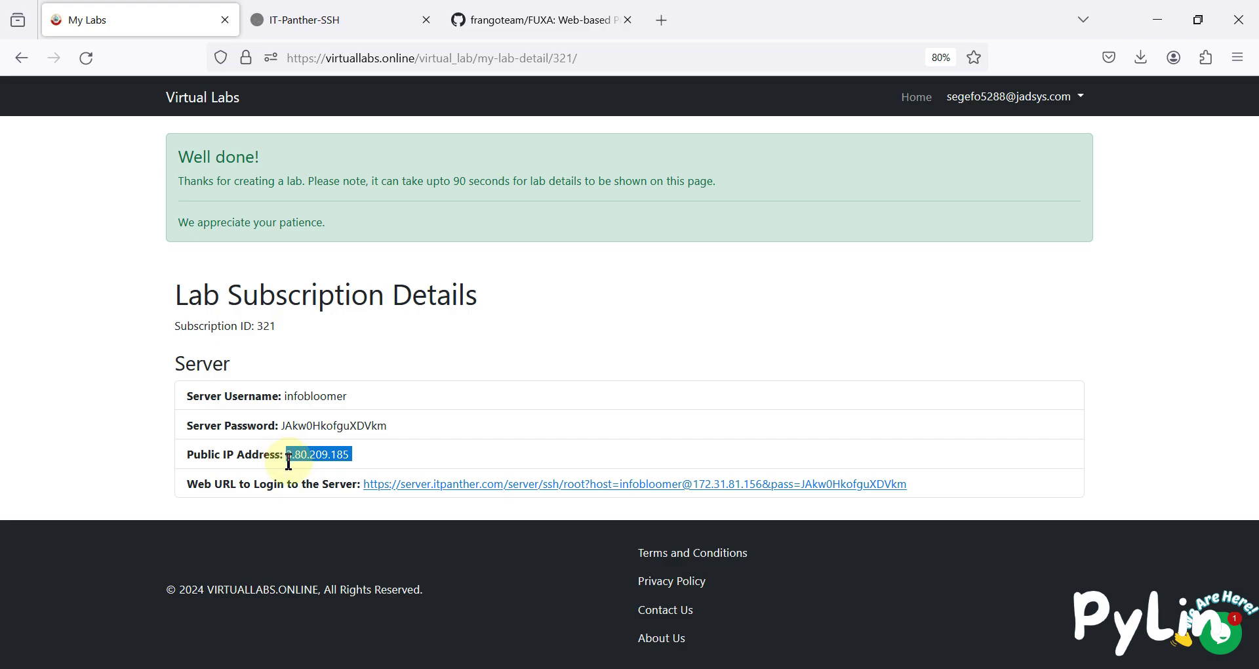
pyautogui.hotkey('alt', 'Tab')
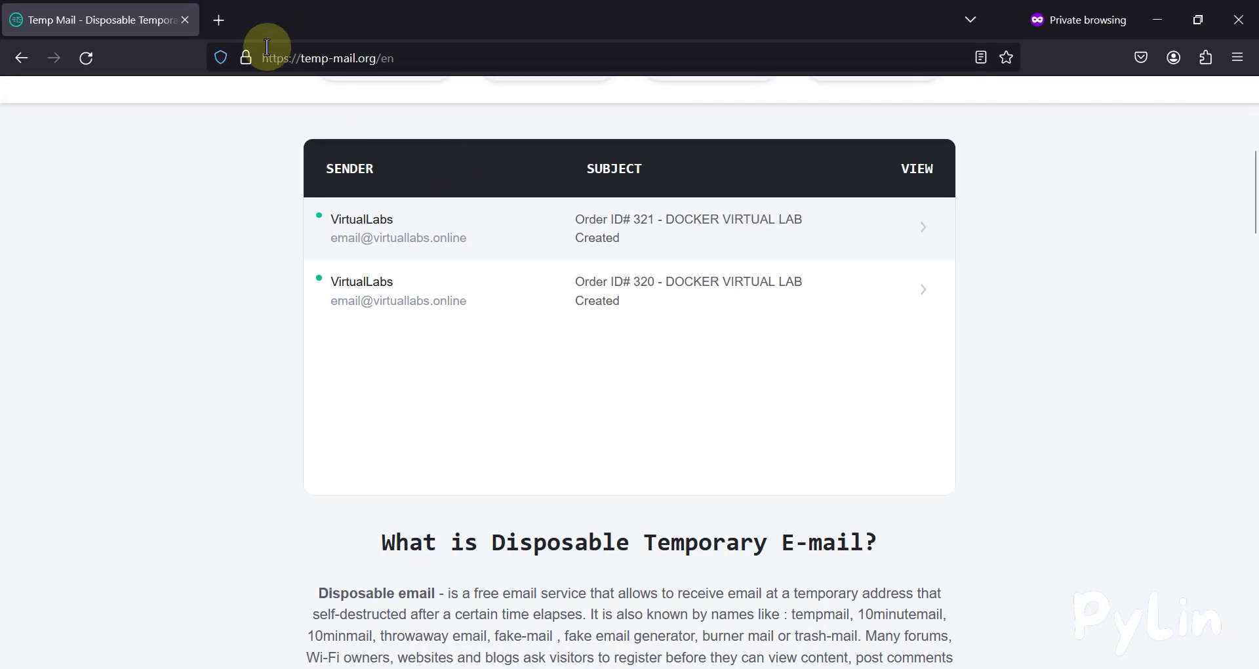
pyautogui.click(218, 20)
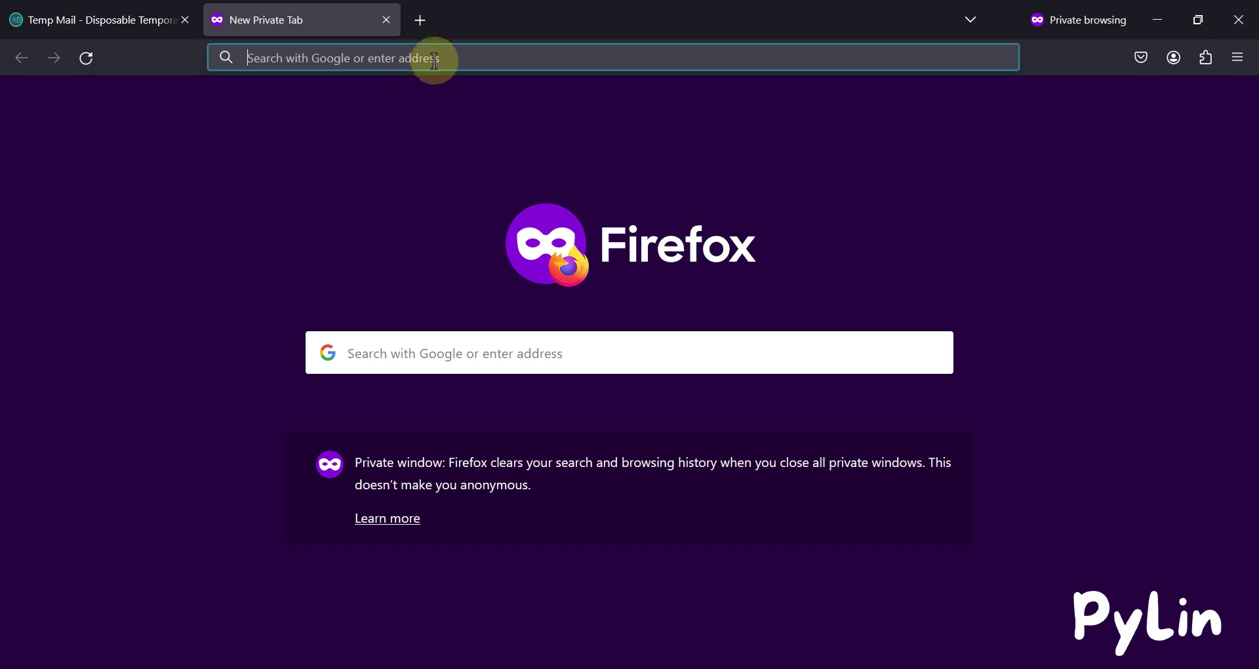
# Load 3.80.209.185:1881 in the private tab, confirming port 1881 from the terminal.
pyautogui.hotkey('ctrl', 'v')
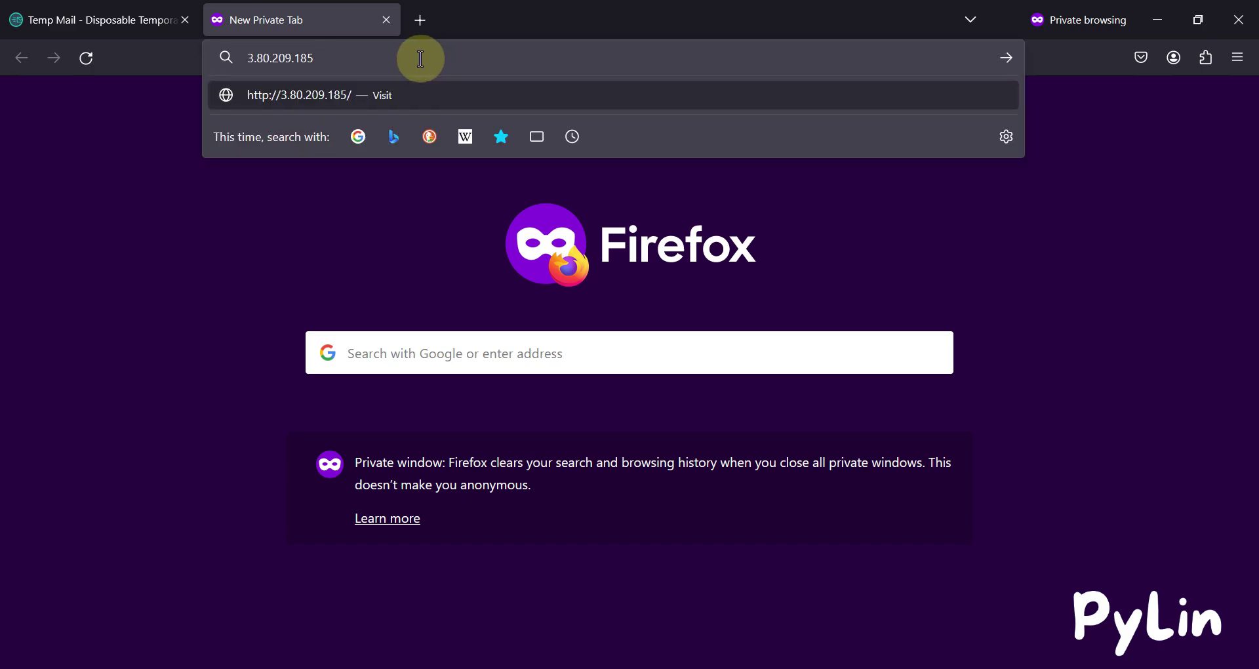
pyautogui.write(':')
pyautogui.hotkey('alt', 'Tab')
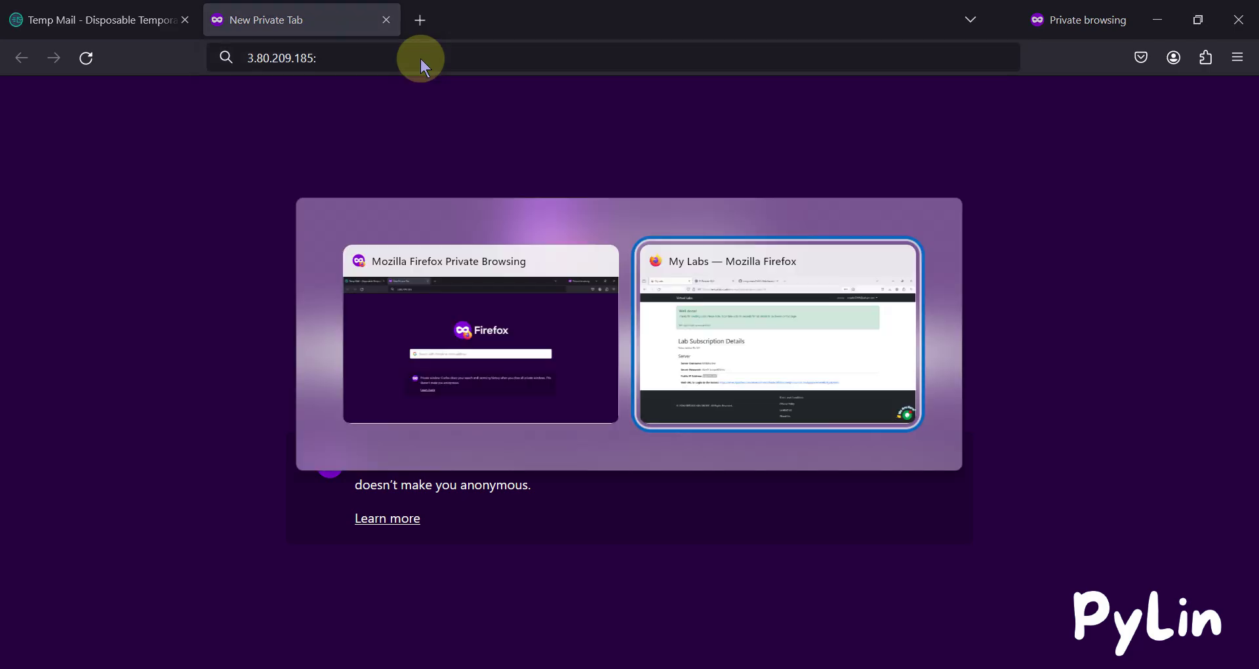
pyautogui.click(373, 9)
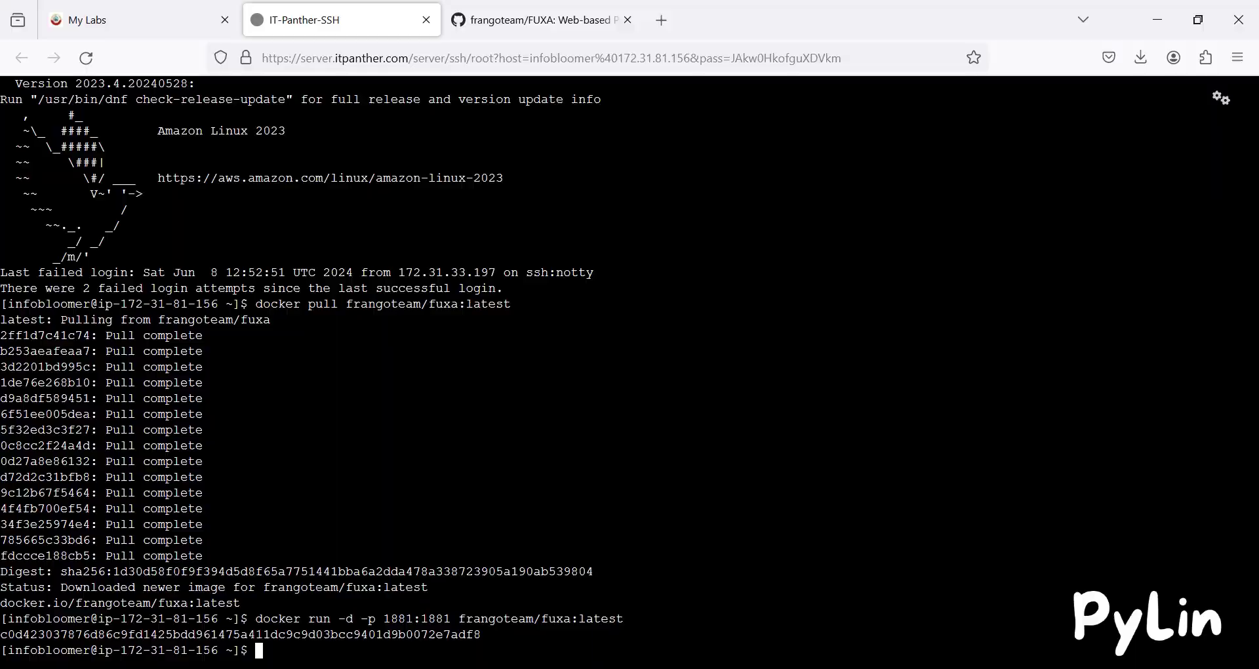
pyautogui.hotkey('alt', 'Tab')
pyautogui.write('1881')
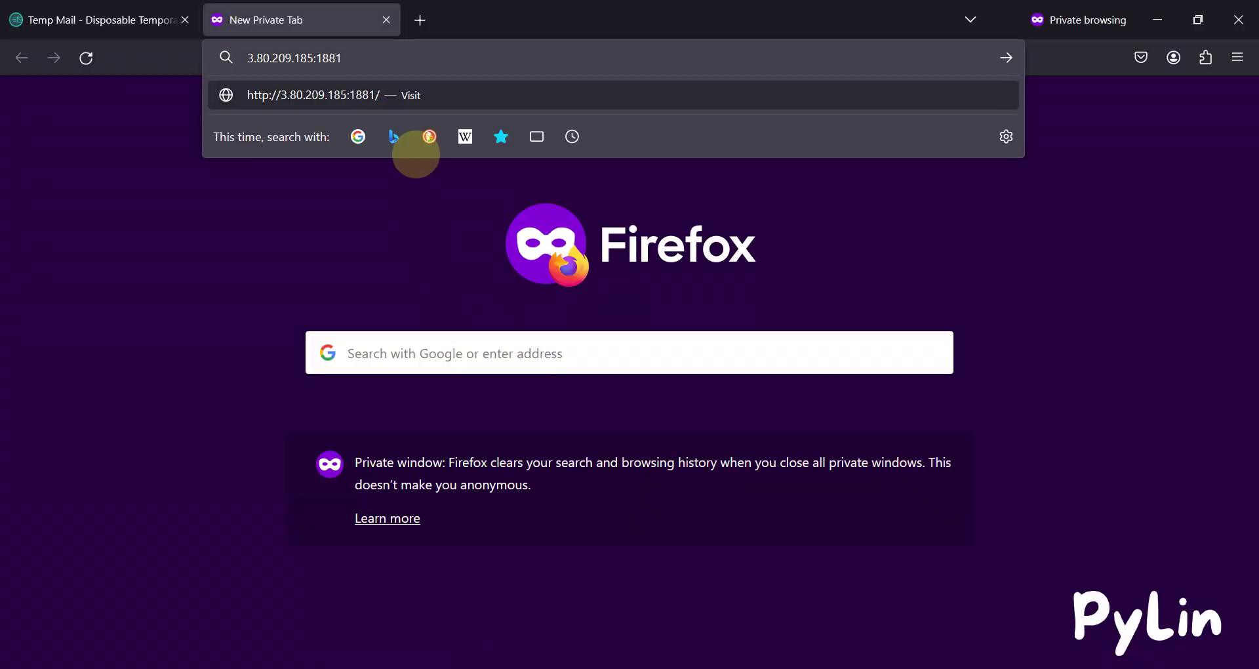
pyautogui.press('Return')
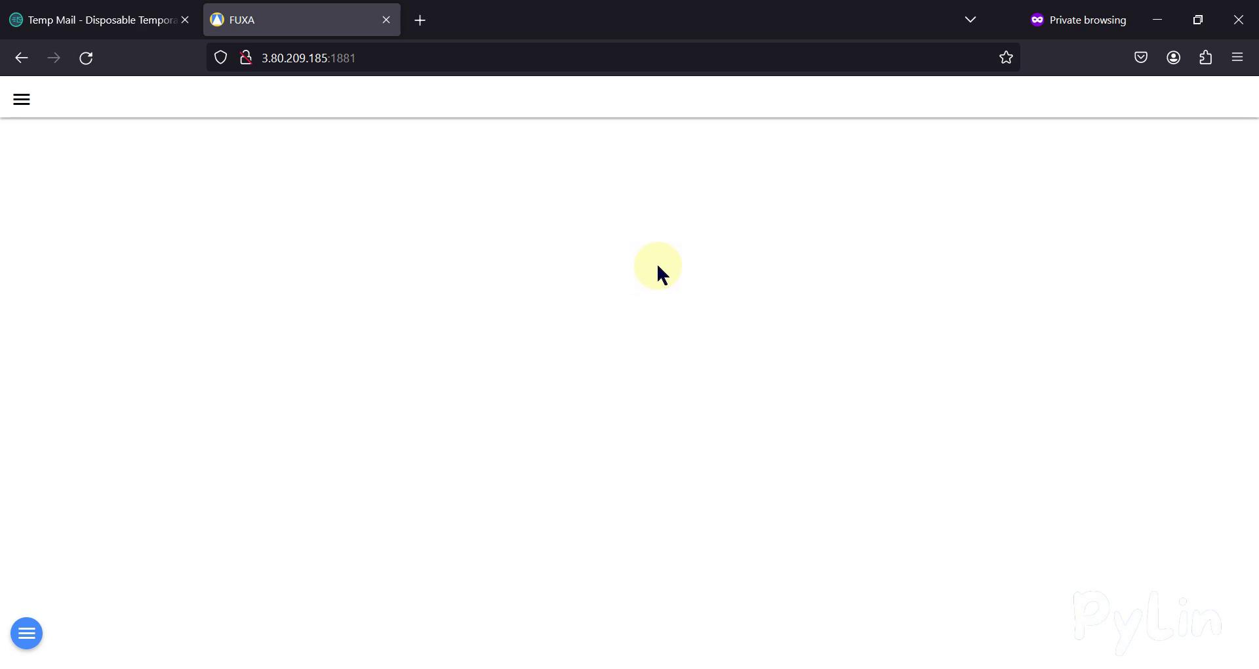
# Open the FUXA editor and zoom the page out to 80%.
pyautogui.click(26, 632)
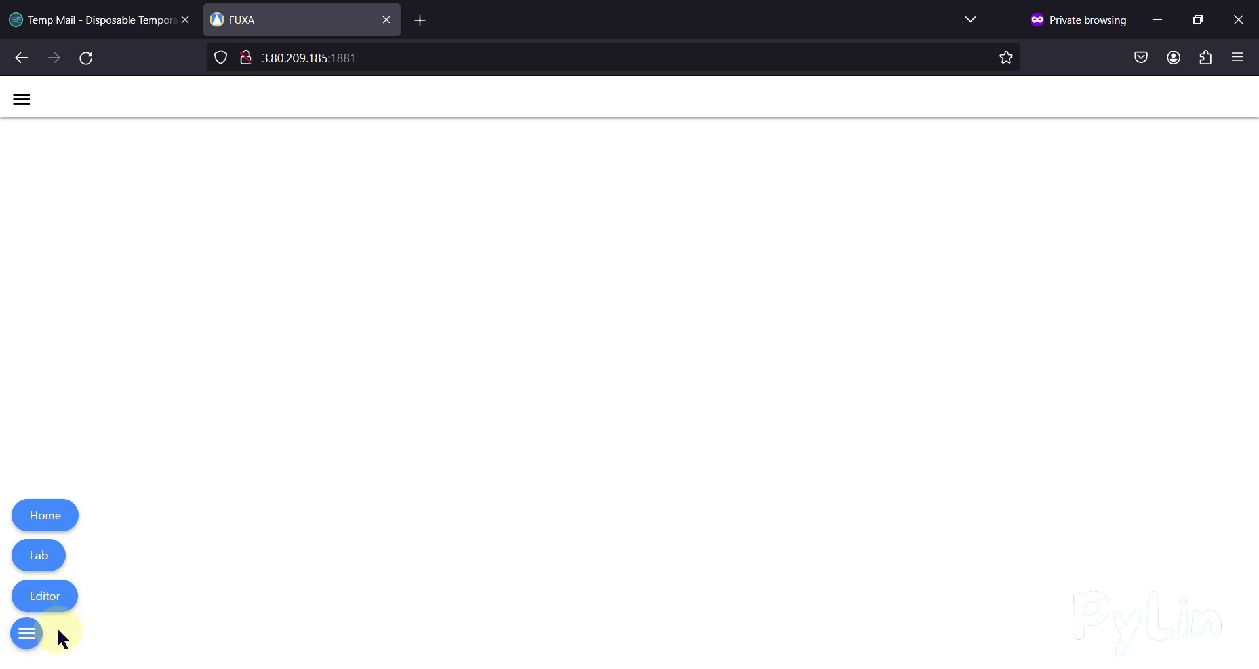
pyautogui.click(44, 595)
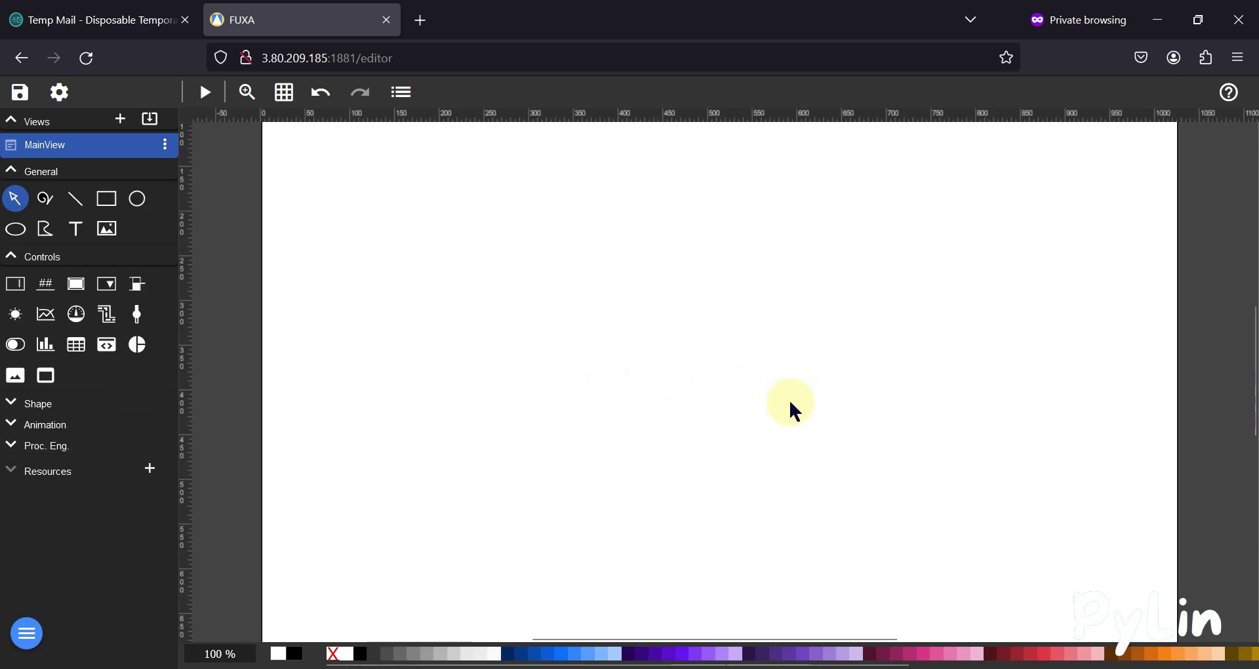
pyautogui.hotkey('ctrl', '-')
pyautogui.hotkey('ctrl', '-')
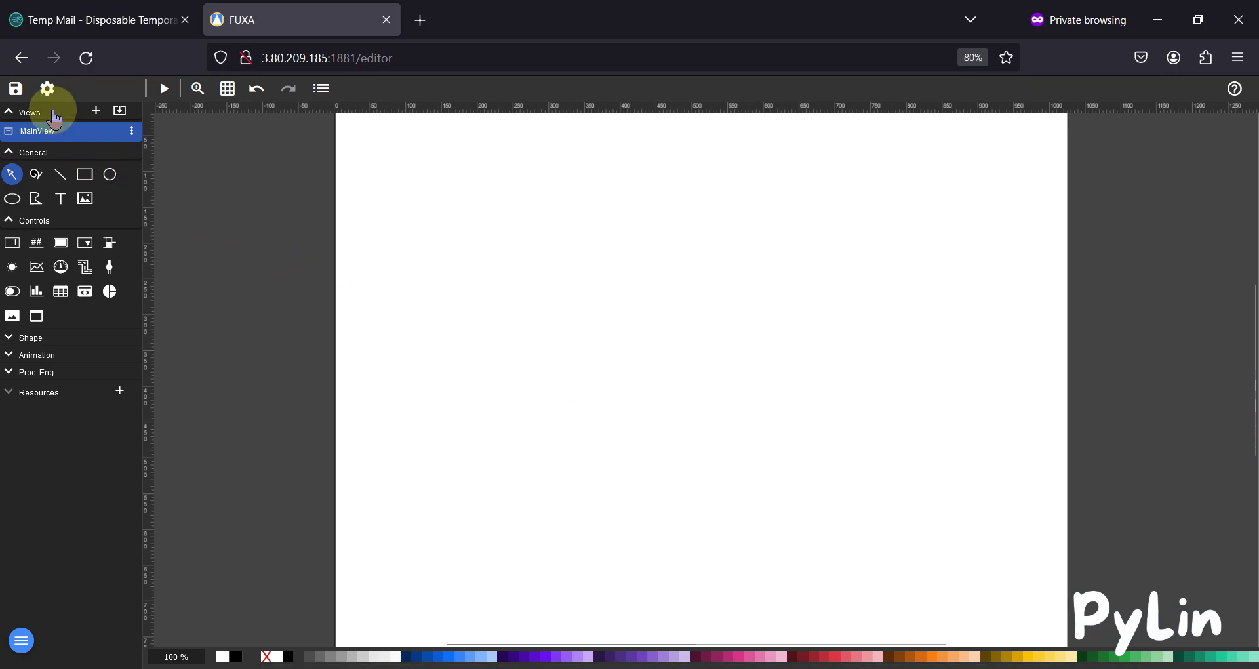
# Save the project, then download a copy as fuxa-project(1).json.
pyautogui.click(15, 89)
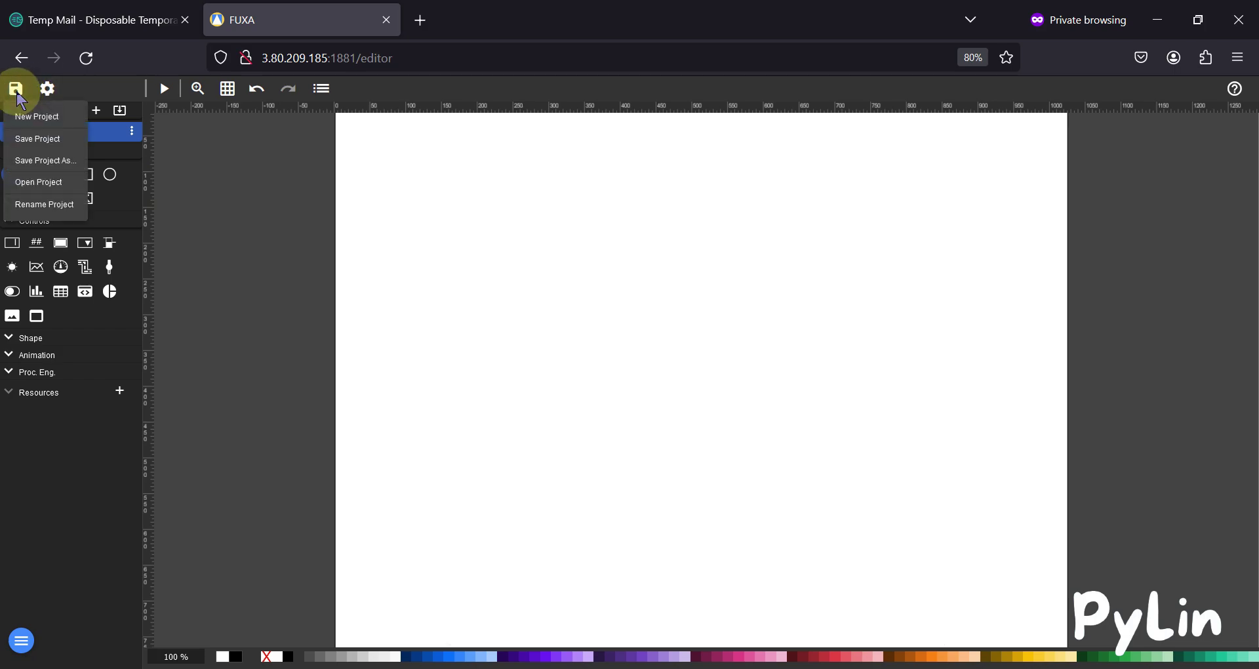
pyautogui.click(51, 139)
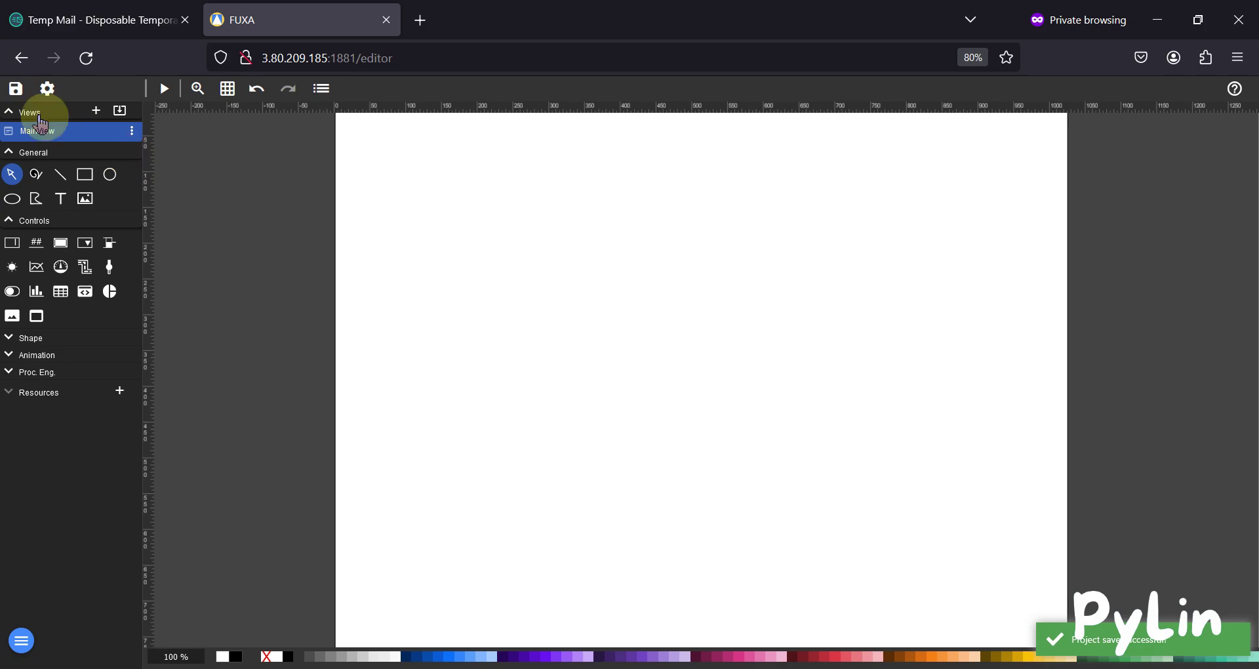
pyautogui.click(15, 89)
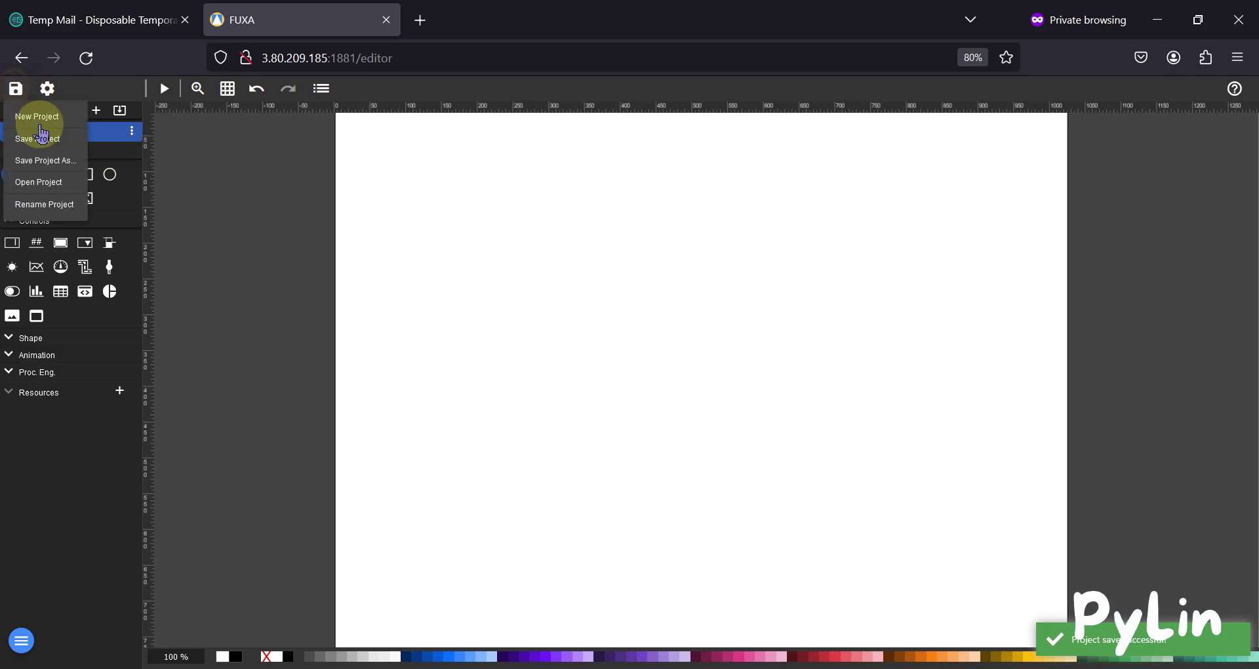
pyautogui.click(68, 164)
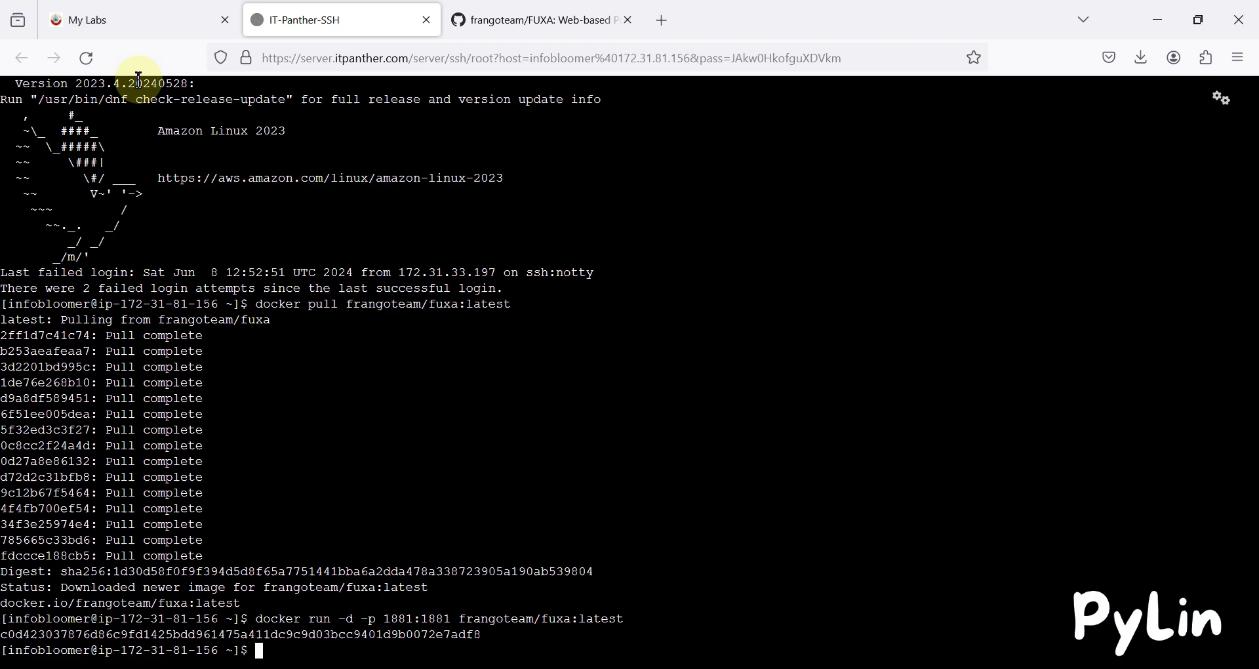
# Compare the docker commands in the README and terminal, checking the 1881:1881 port mapping.
pyautogui.click(148, 21)
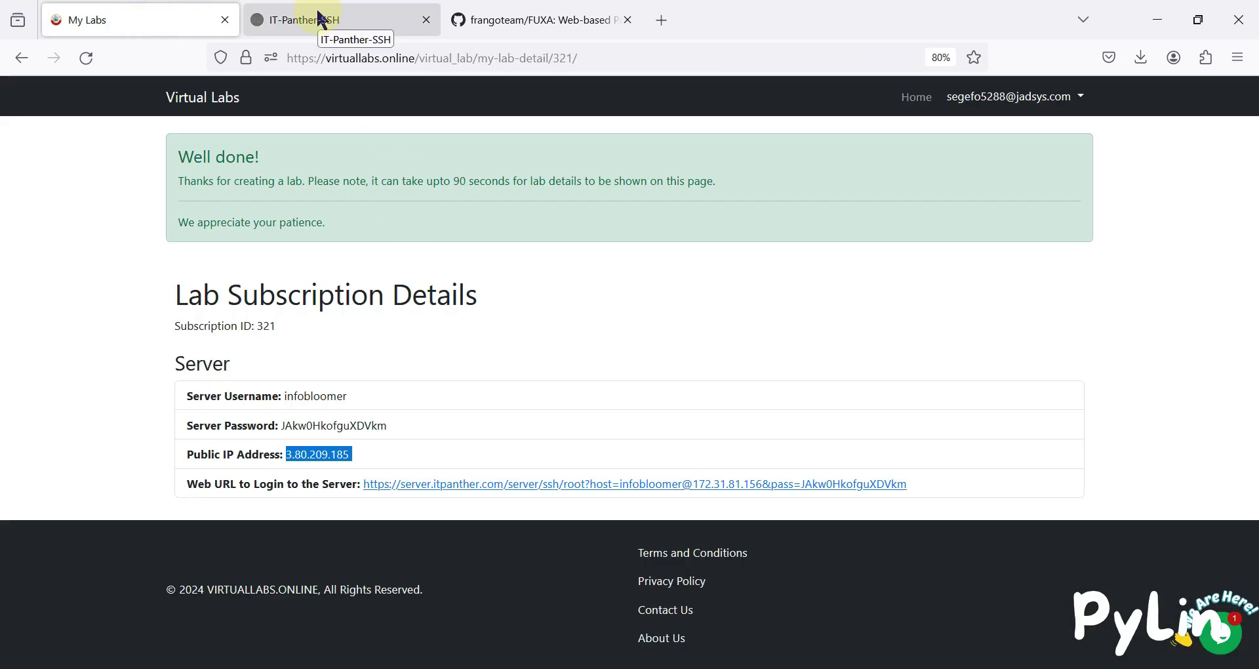
pyautogui.click(535, 19)
pyautogui.moveTo(476, 311); pyautogui.dragTo(130, 292)
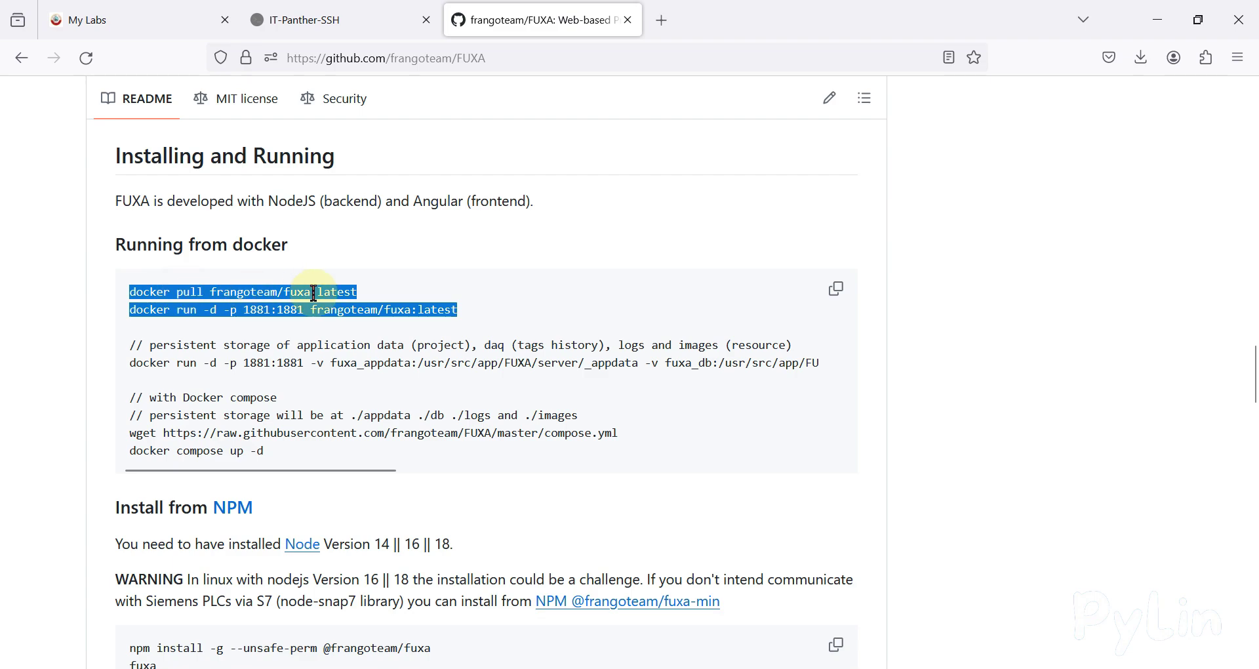
pyautogui.click(325, 19)
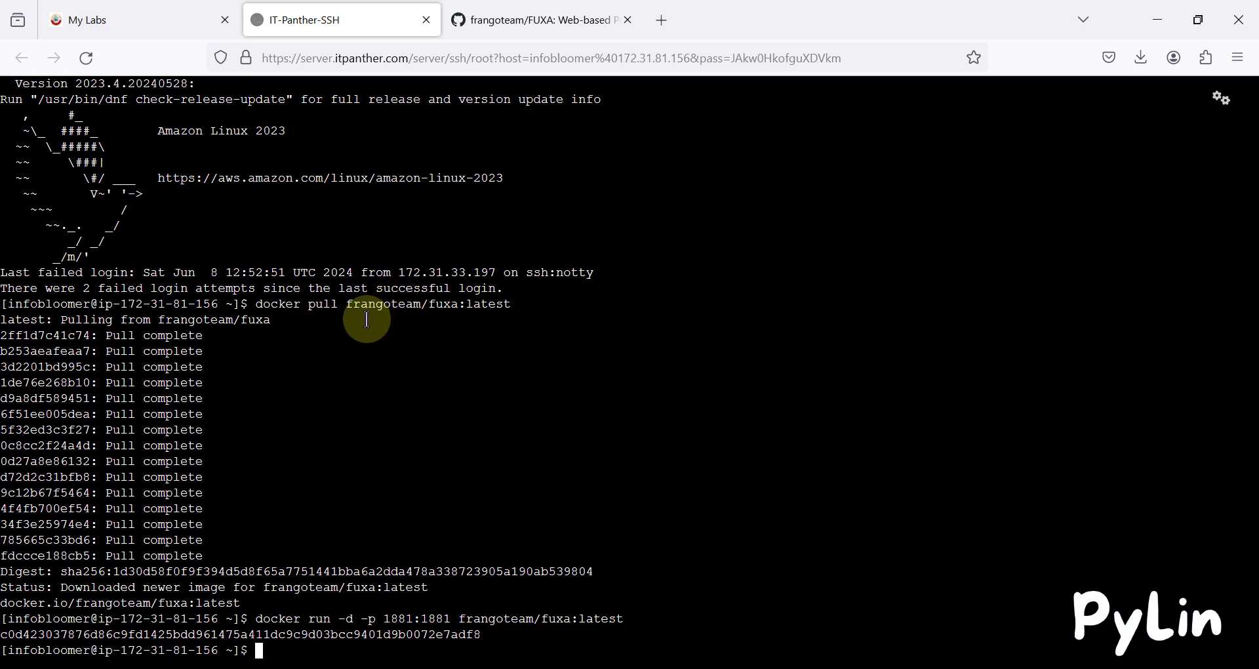
pyautogui.moveTo(518, 305); pyautogui.dragTo(263, 305)
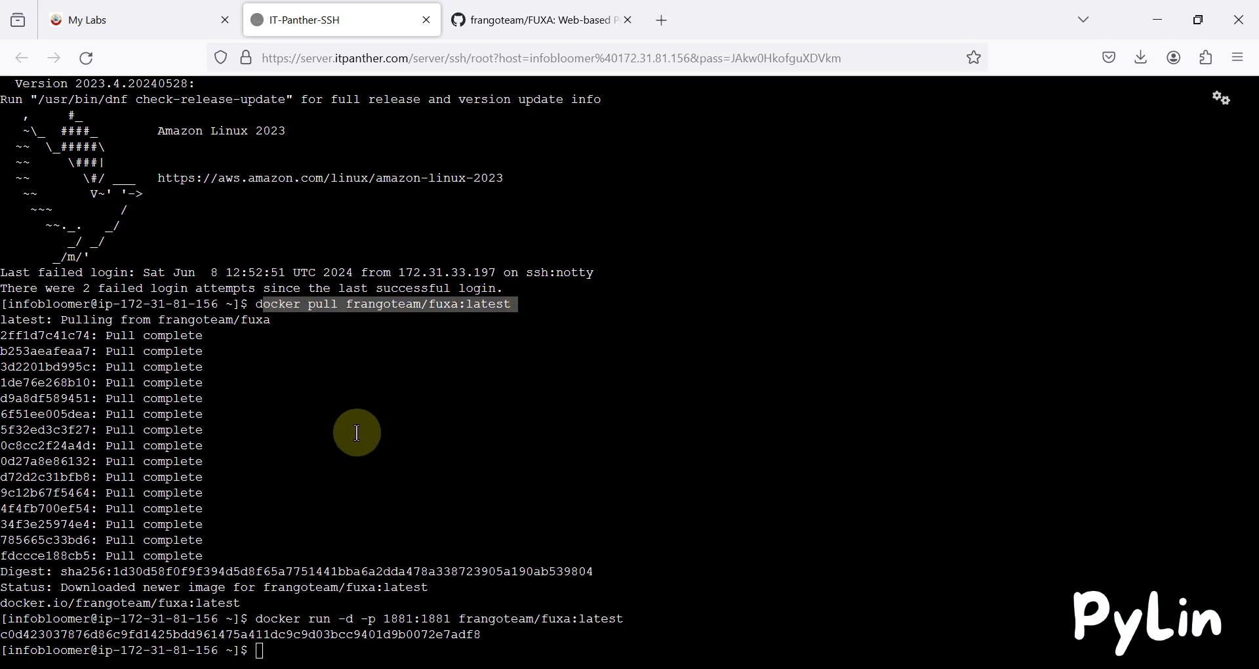
pyautogui.moveTo(627, 618); pyautogui.dragTo(255, 614)
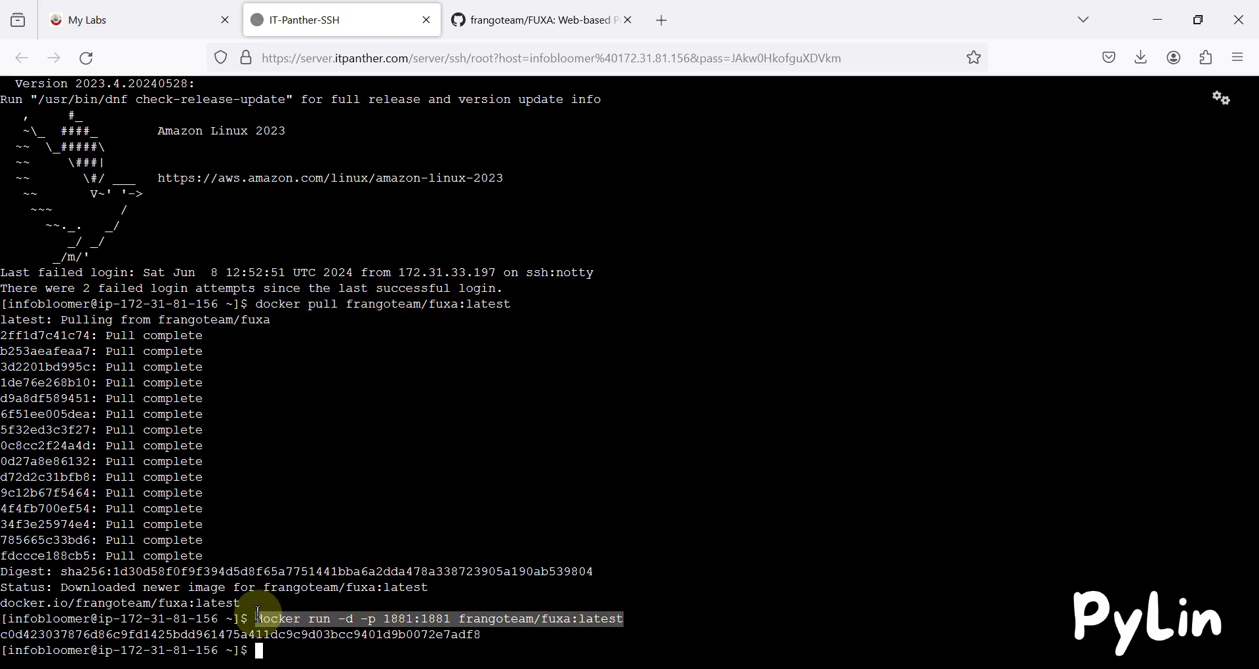
pyautogui.doubleClick(402, 618)
# Select the public IP 3.80.209.185 on the lab details page, then return to the FUXA editor.
pyautogui.click(120, 18)
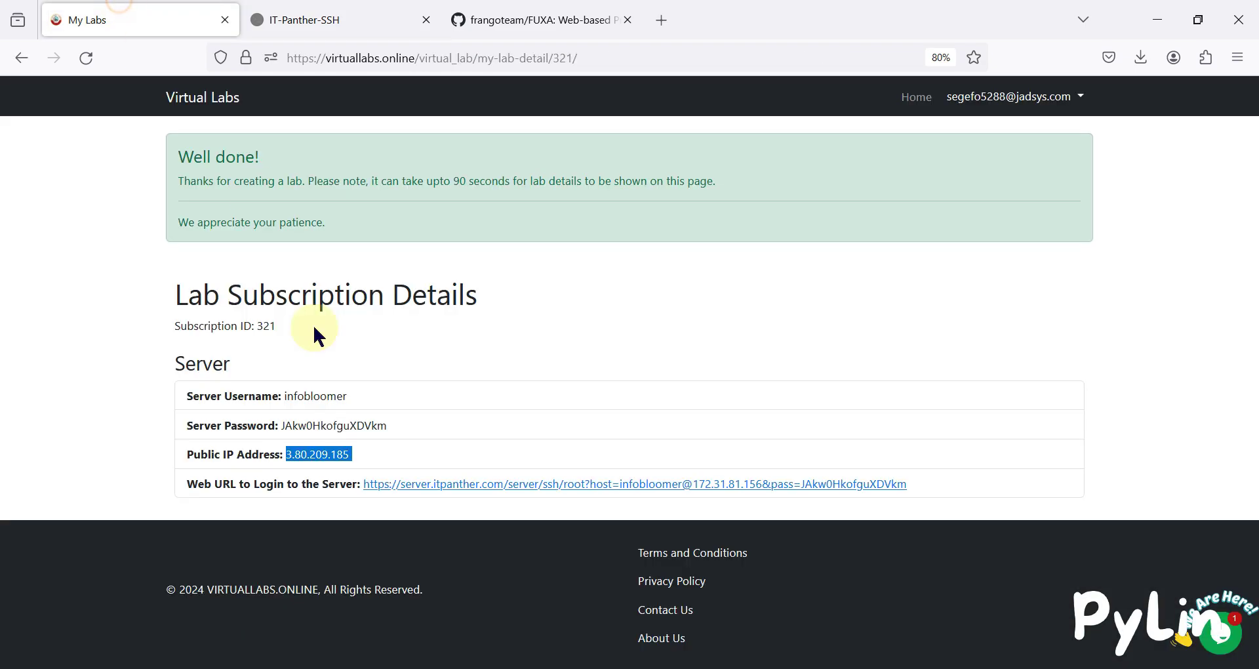
pyautogui.tripleClick(340, 454)
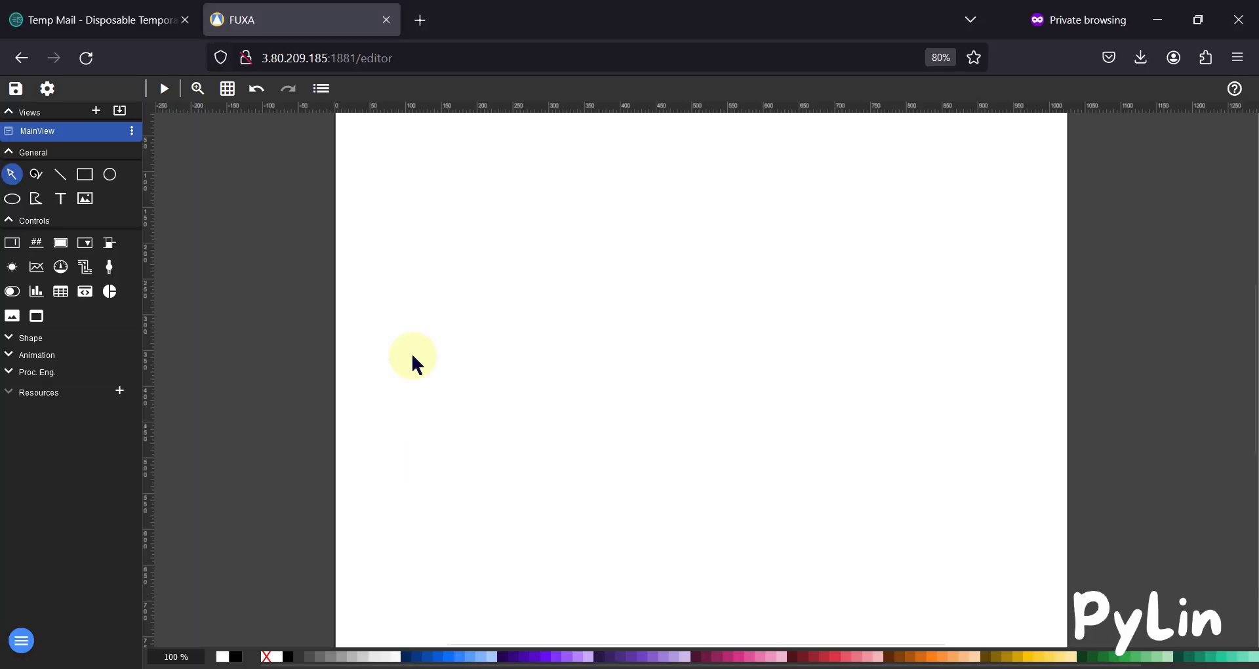
pyautogui.doubleClick(500, 19)
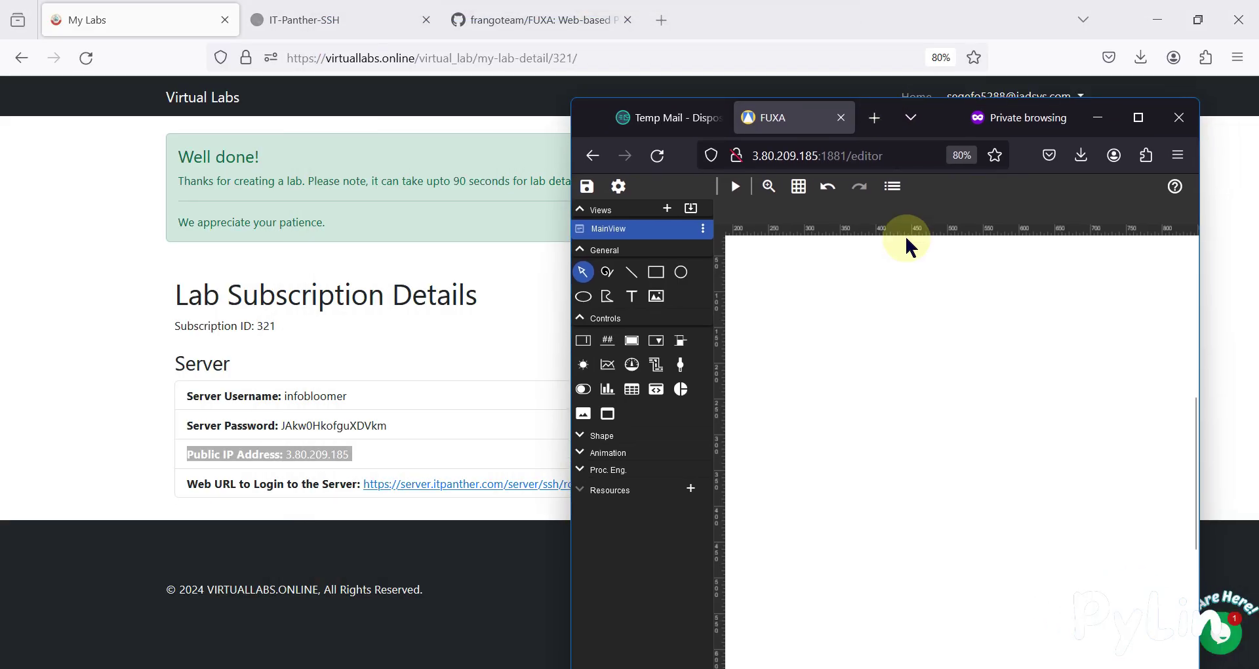
pyautogui.click(305, 461)
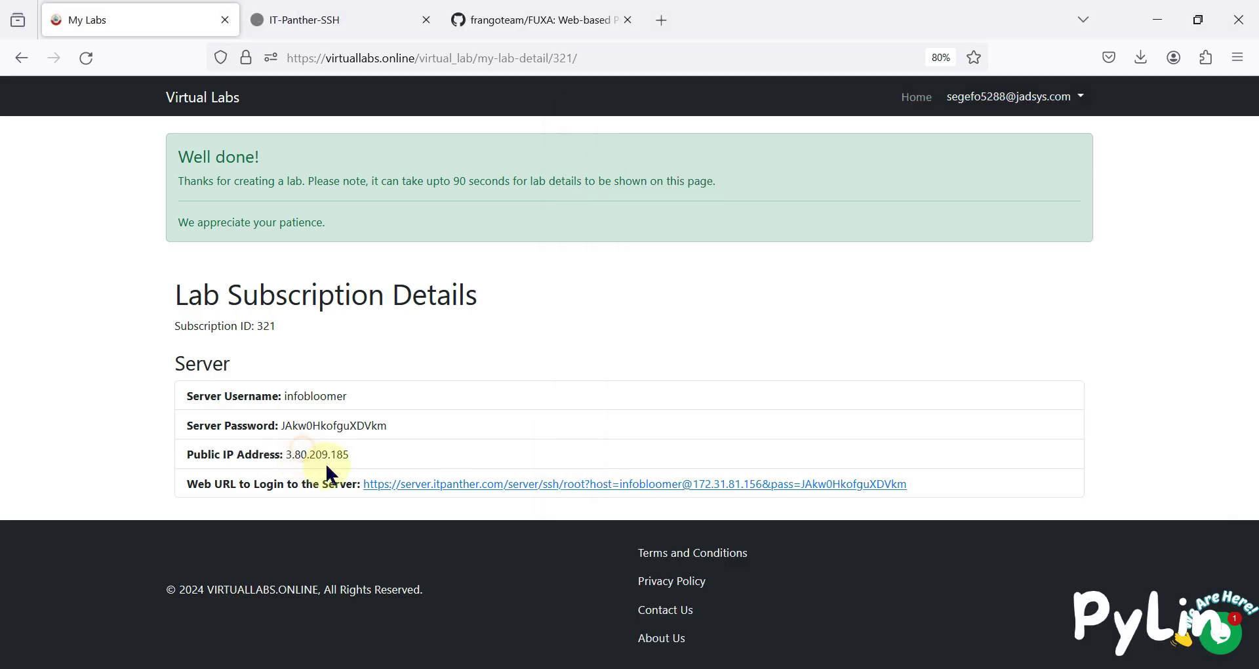
pyautogui.hotkey('alt', 'Tab')
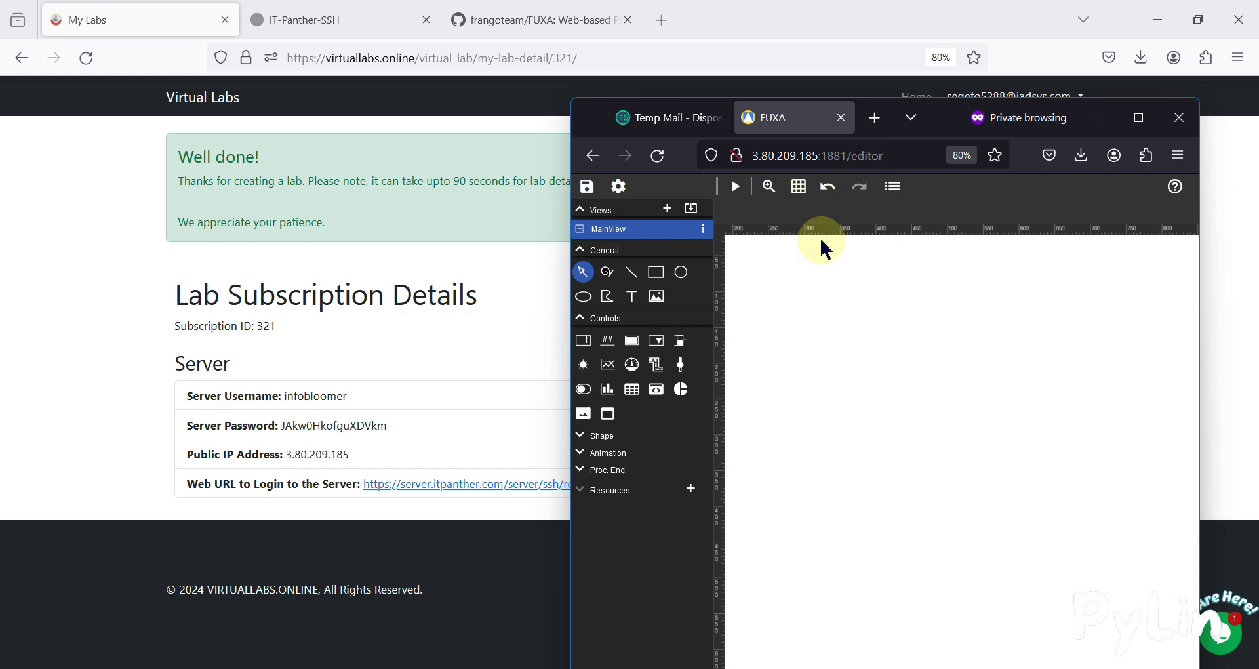
# Maximize the FUXA editor and place a gauge on the MainView canvas.
pyautogui.click(1139, 119)
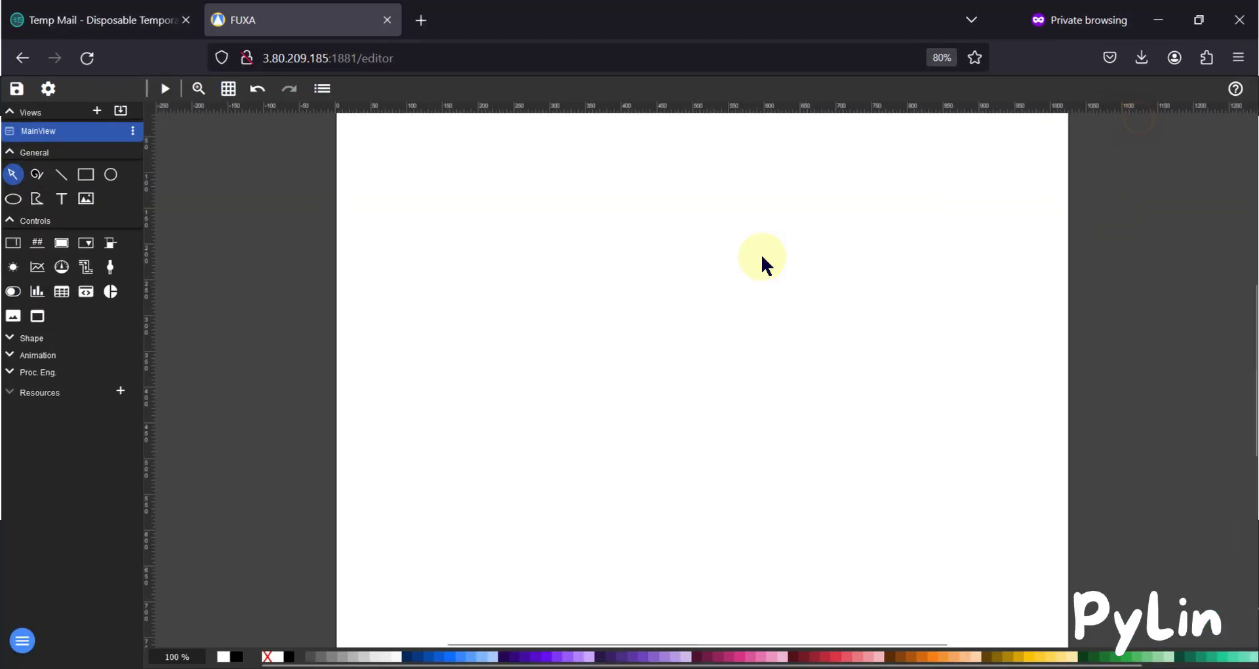
pyautogui.moveTo(61, 266); pyautogui.dragTo(602, 298)
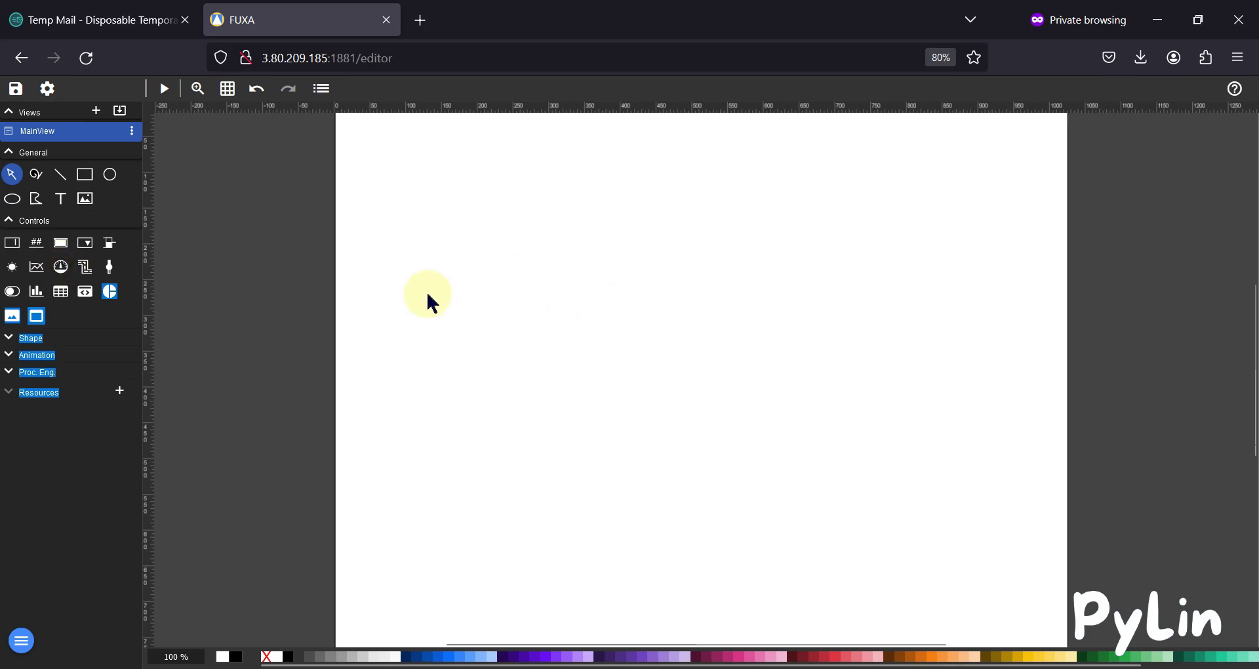
pyautogui.click(273, 299)
pyautogui.click(107, 432)
pyautogui.click(60, 266)
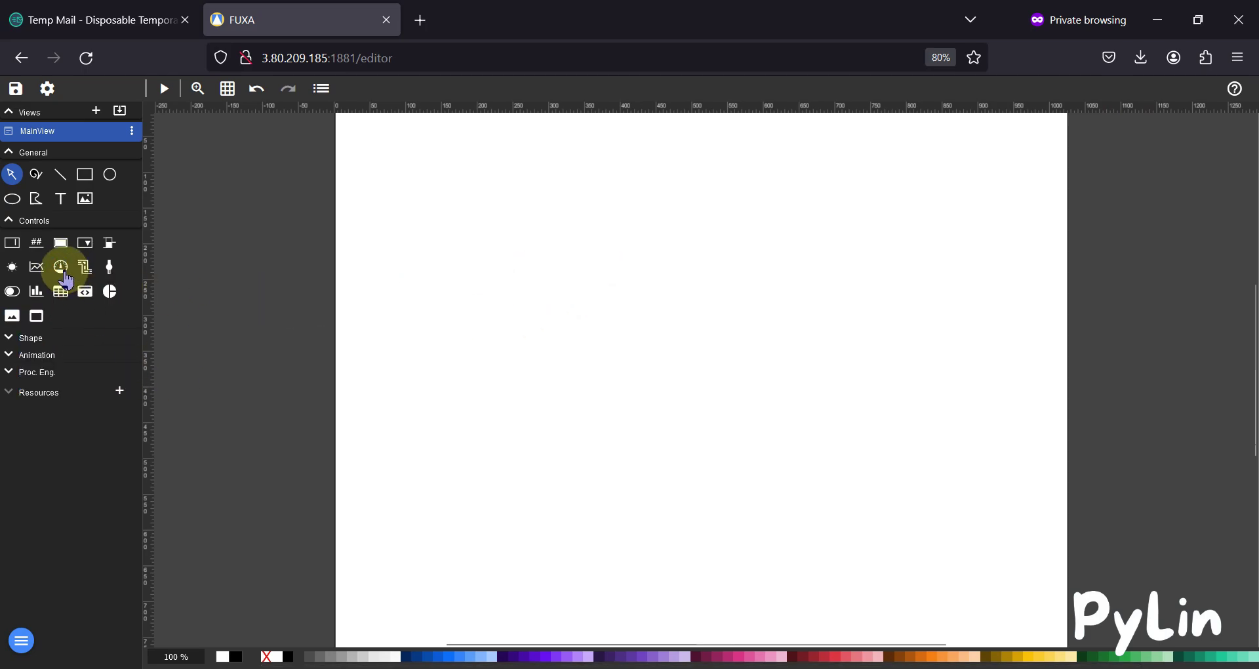
pyautogui.click(556, 279)
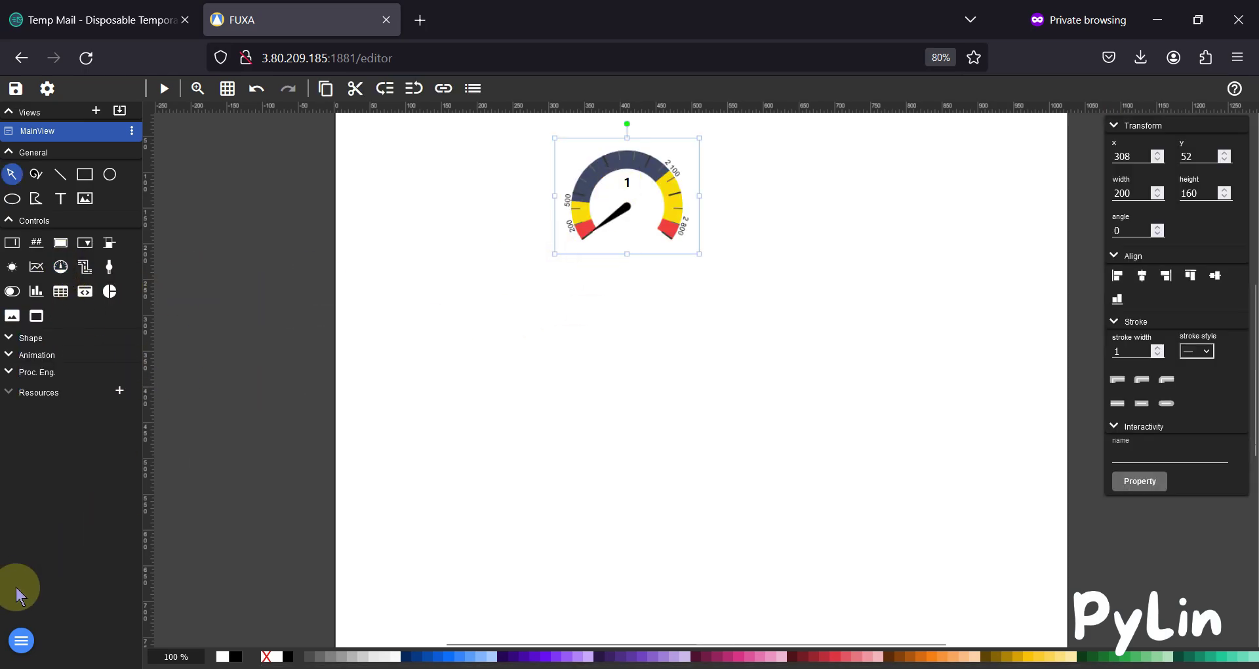
# Save the project and view the gauge on the FUXA runtime home page.
pyautogui.click(15, 87)
pyautogui.click(38, 138)
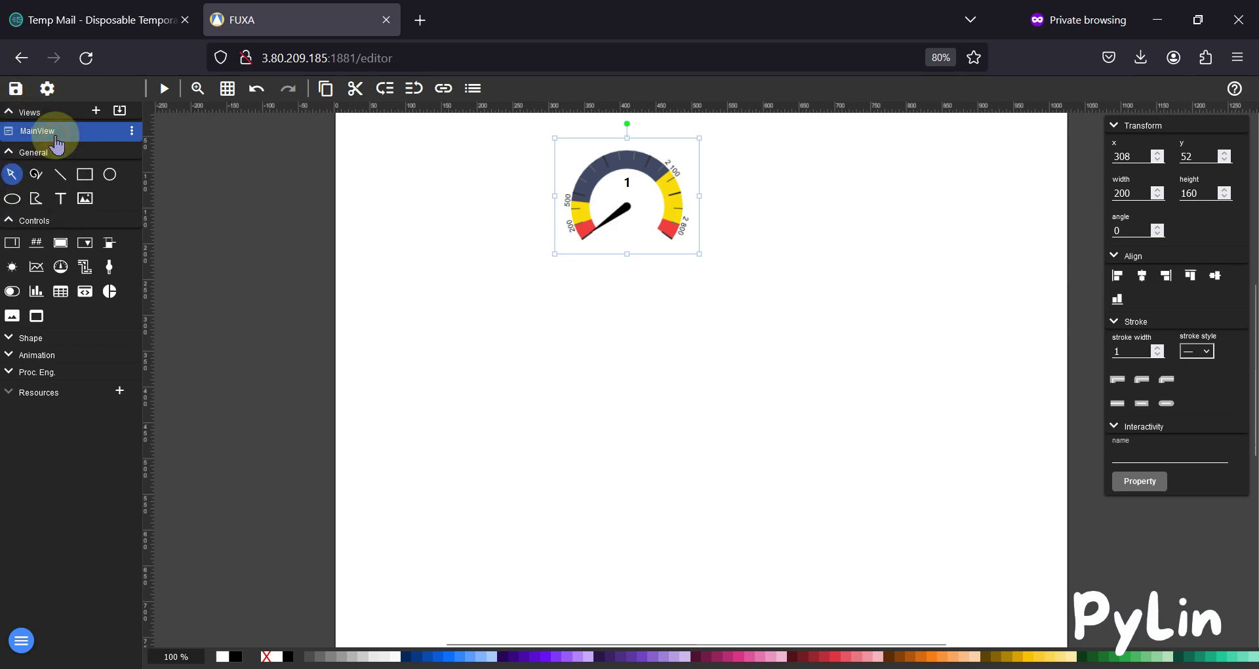
pyautogui.click(19, 640)
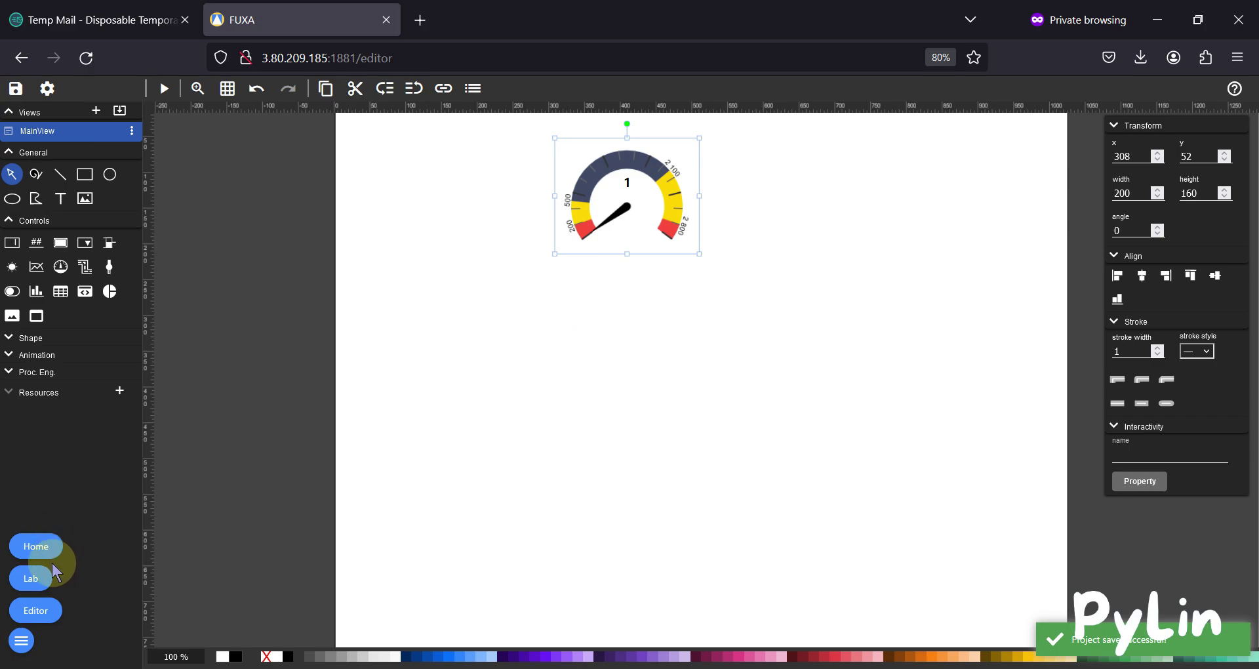
pyautogui.click(42, 544)
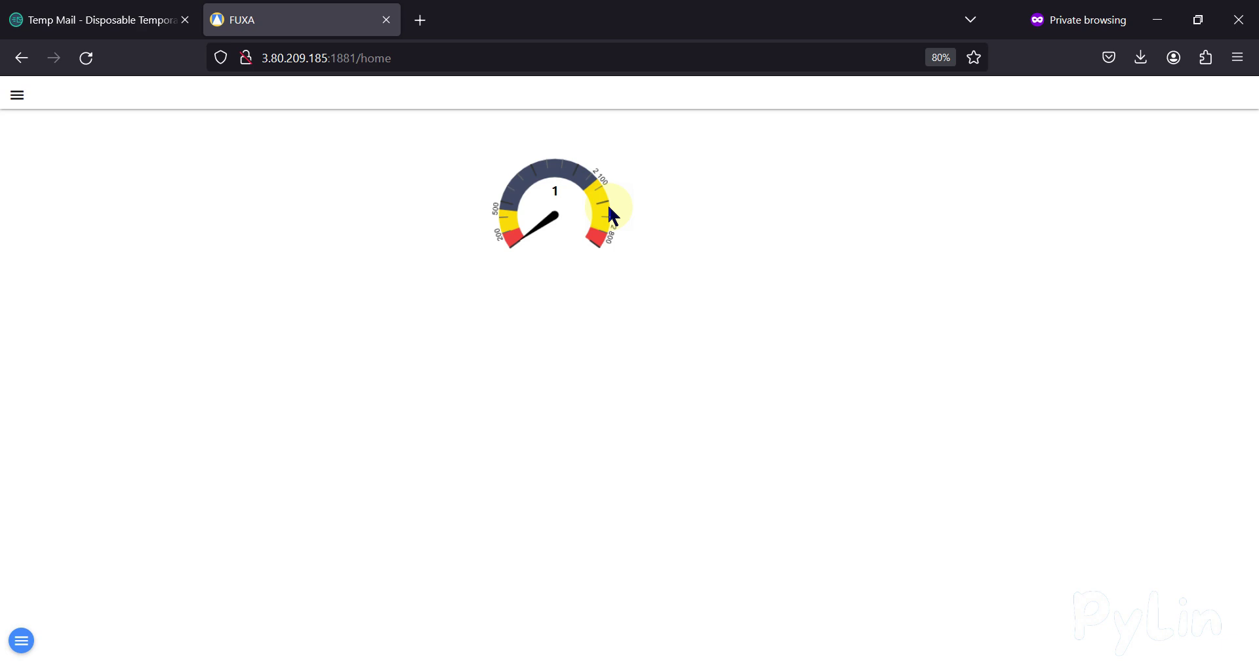
# Bring the IT-Panther SSH terminal forward via the GitHub tab and restore the FUXA window from maximized.
pyautogui.click(220, 662)
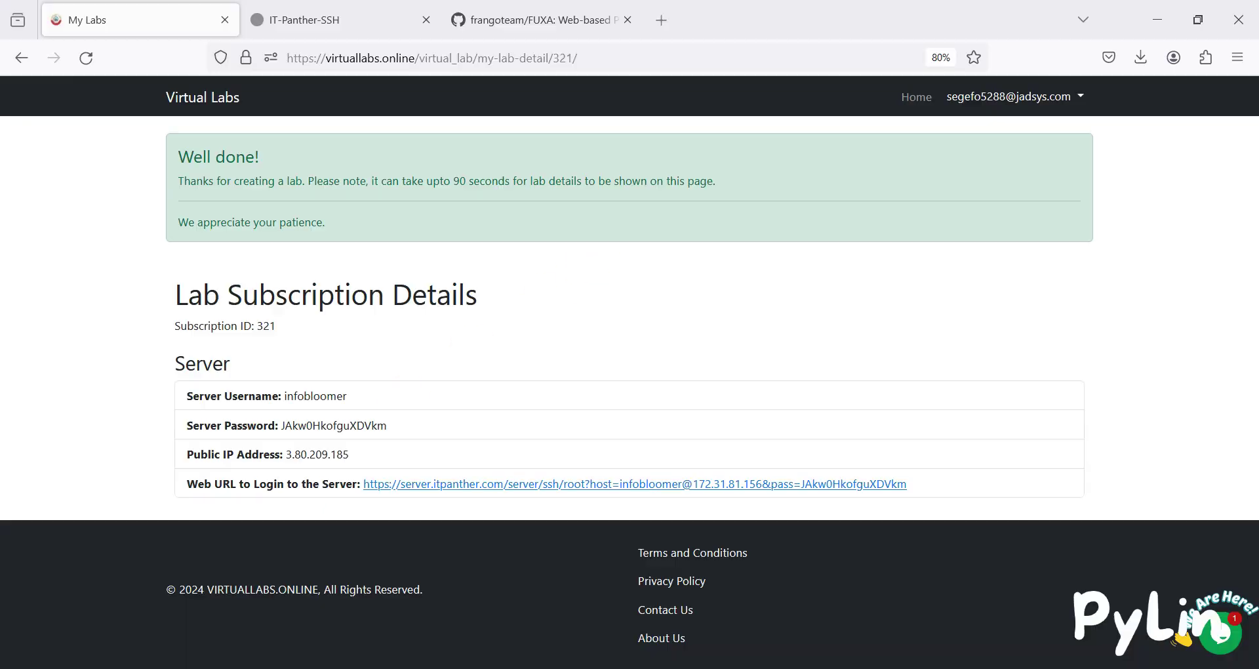
pyautogui.click(470, 10)
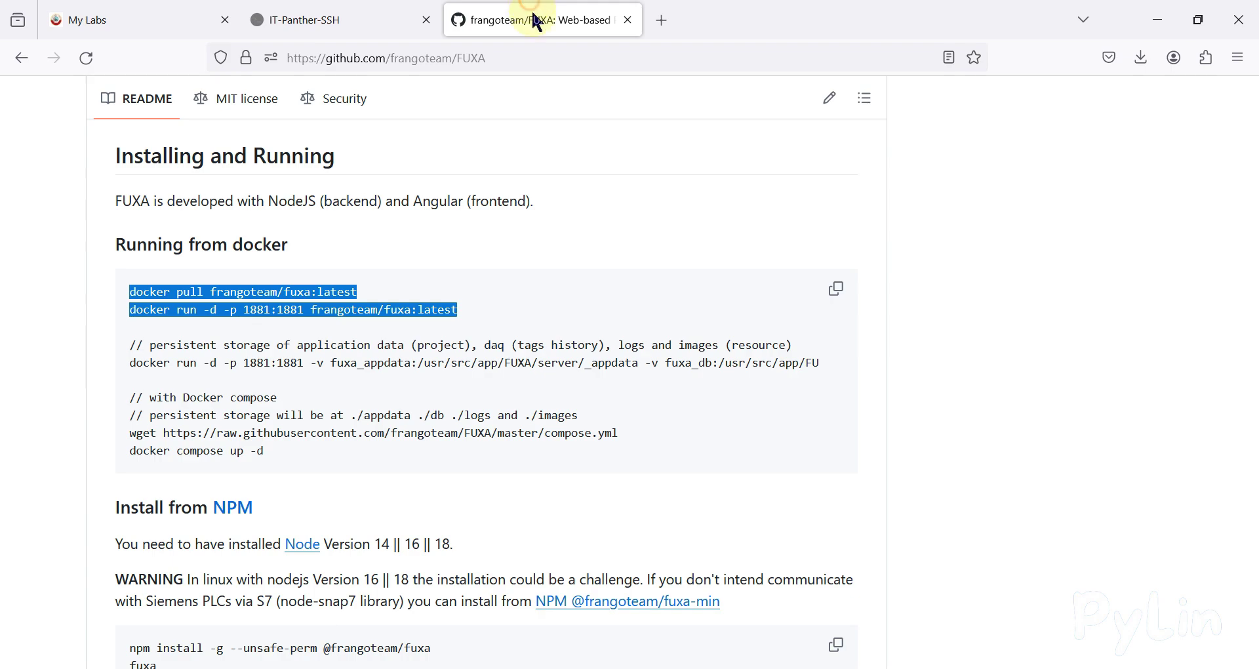
pyautogui.click(364, 9)
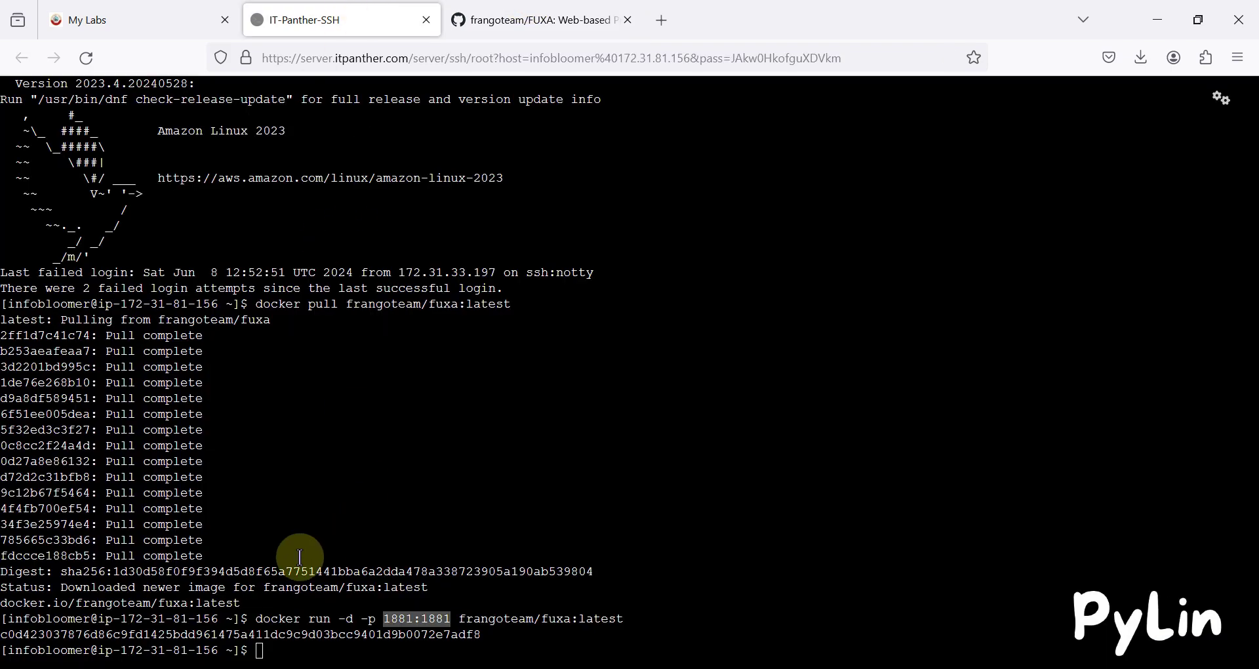
pyautogui.hotkey('alt', 'Tab')
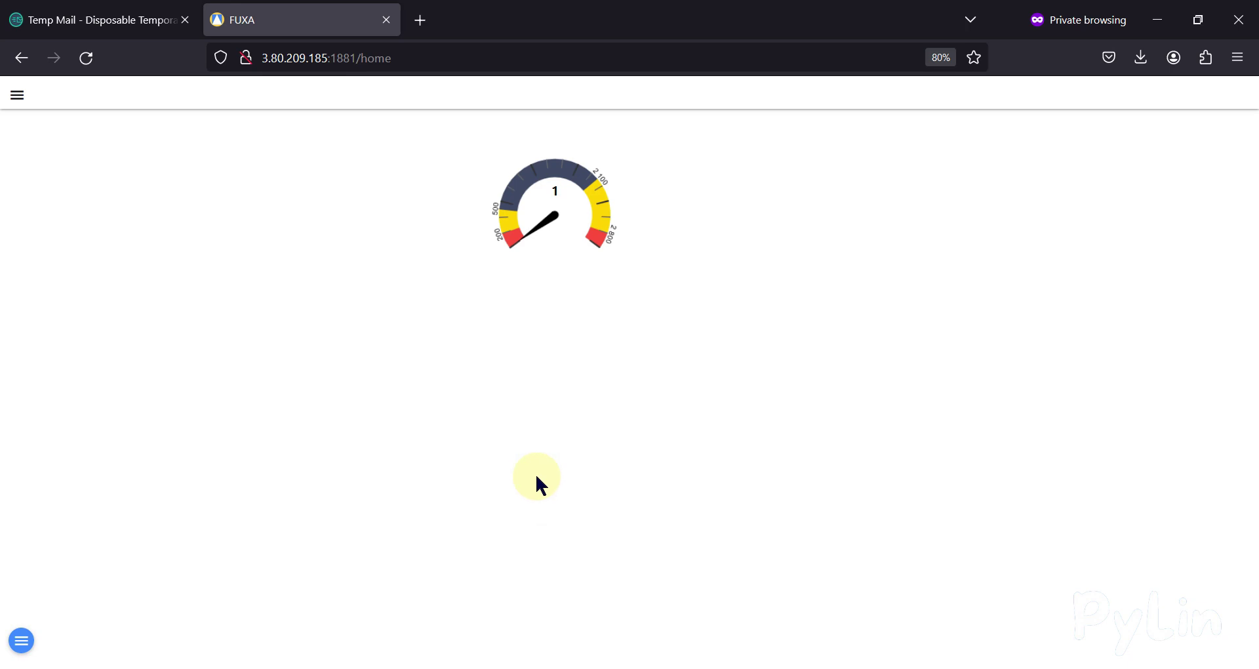
pyautogui.moveTo(758, 8); pyautogui.dragTo(935, 80)
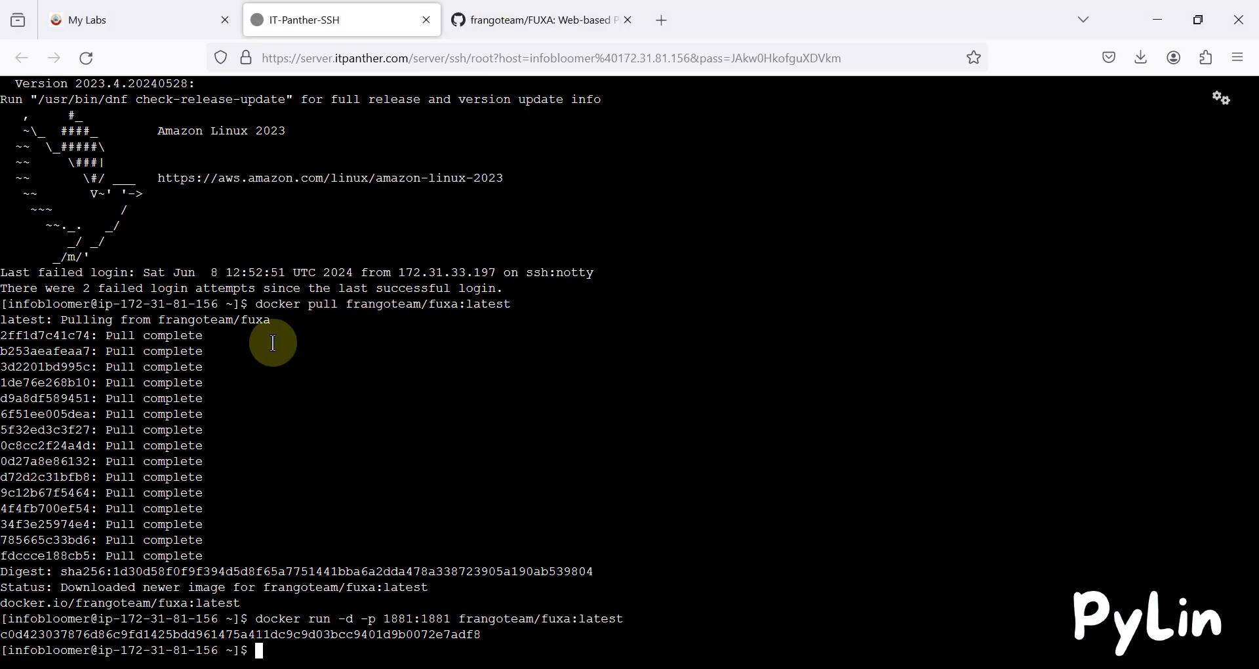
# Highlight the terminal's docker pull and docker run commands and the frangoteam/fuxa:latest image name.
pyautogui.moveTo(257, 305); pyautogui.dragTo(514, 302)
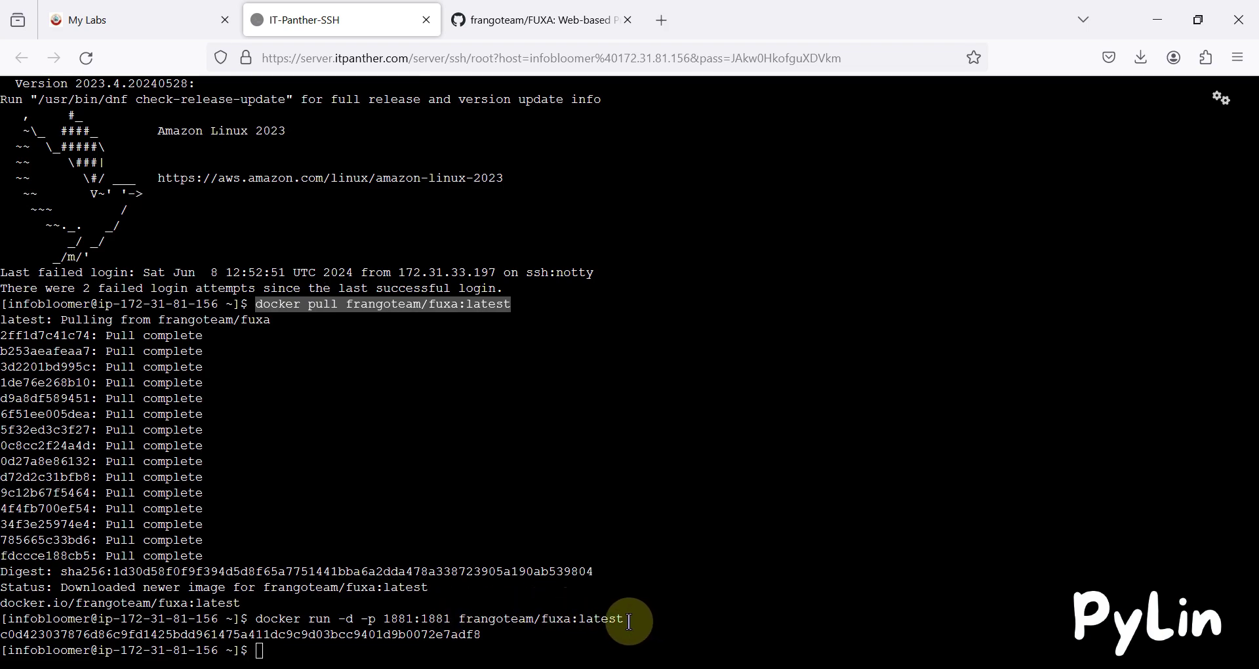
pyautogui.moveTo(629, 621); pyautogui.dragTo(255, 605)
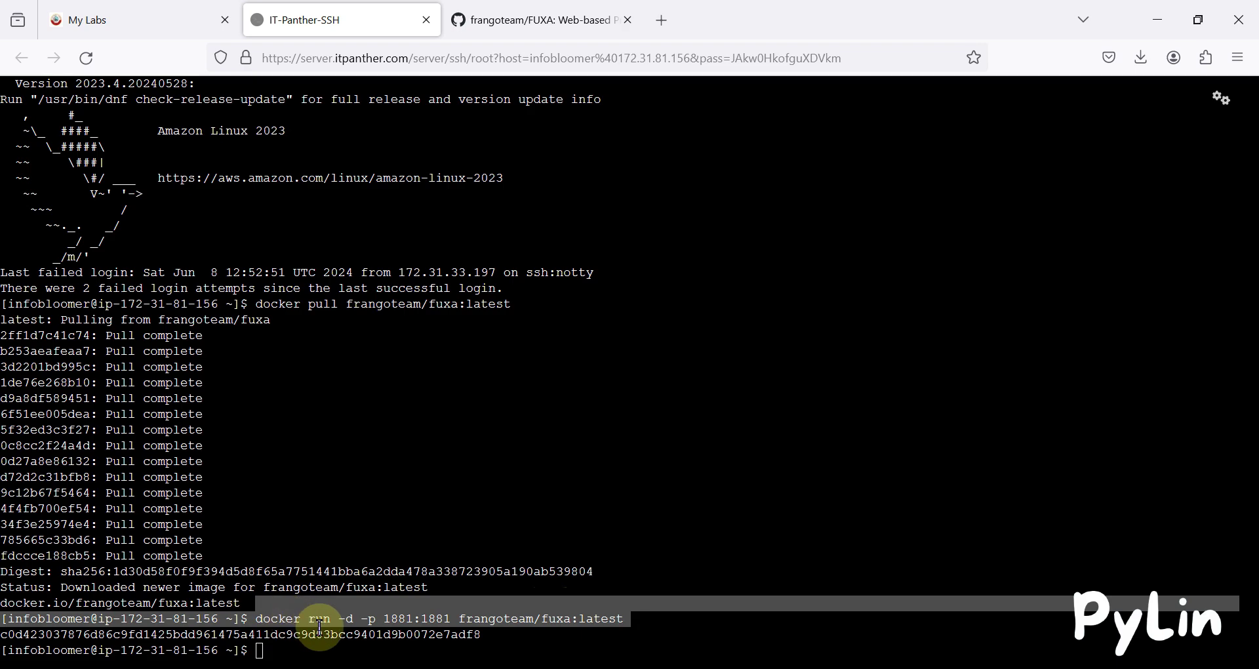
pyautogui.click(491, 619)
pyautogui.moveTo(624, 620); pyautogui.dragTo(459, 621)
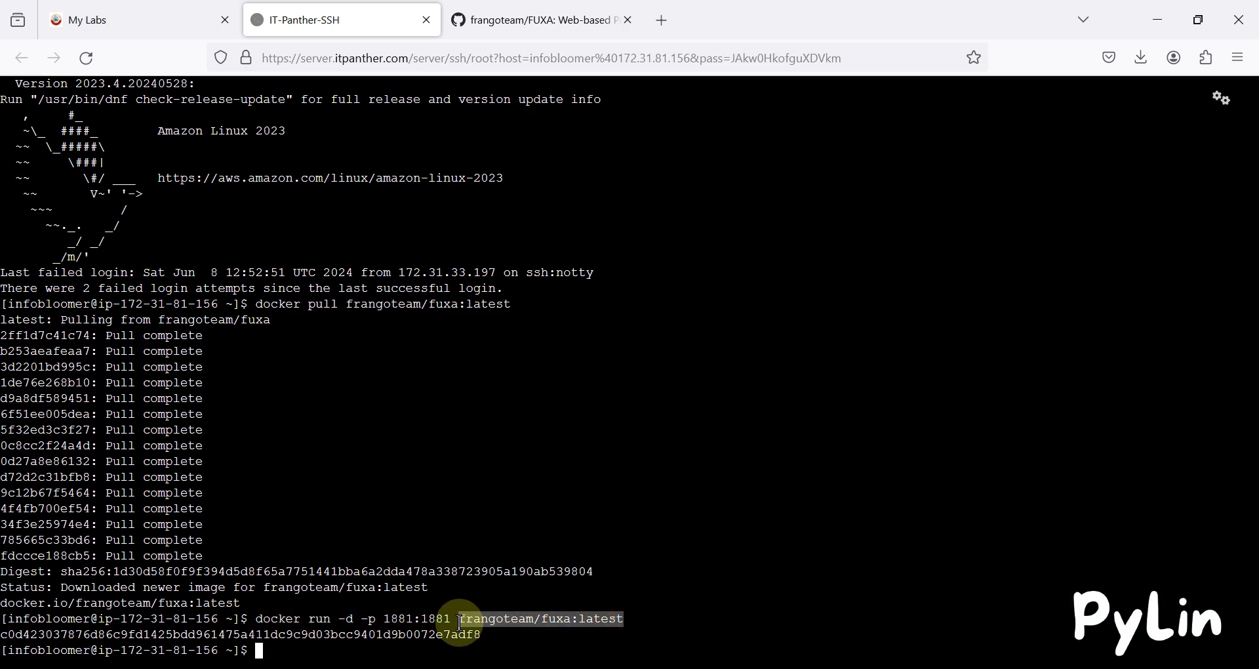
pyautogui.hotkey('ctrl', 'Tab')
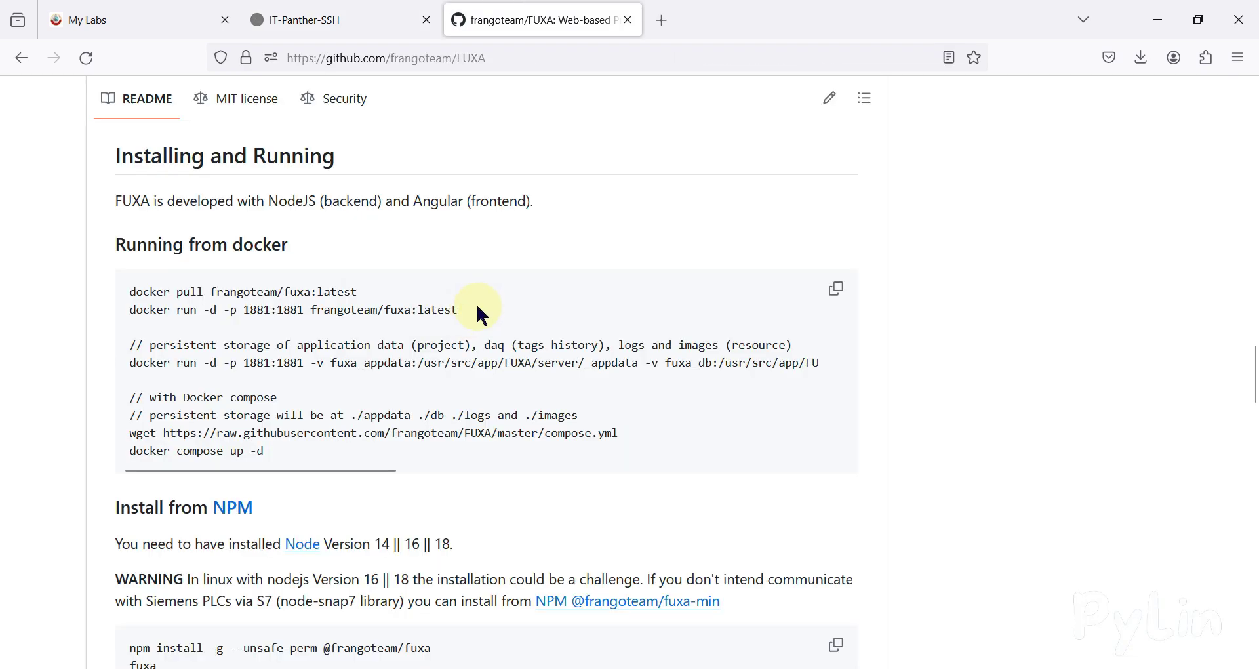
# Select the README's docker pull and docker run lines to compare them with the executed commands.
pyautogui.moveTo(475, 303); pyautogui.dragTo(129, 289)
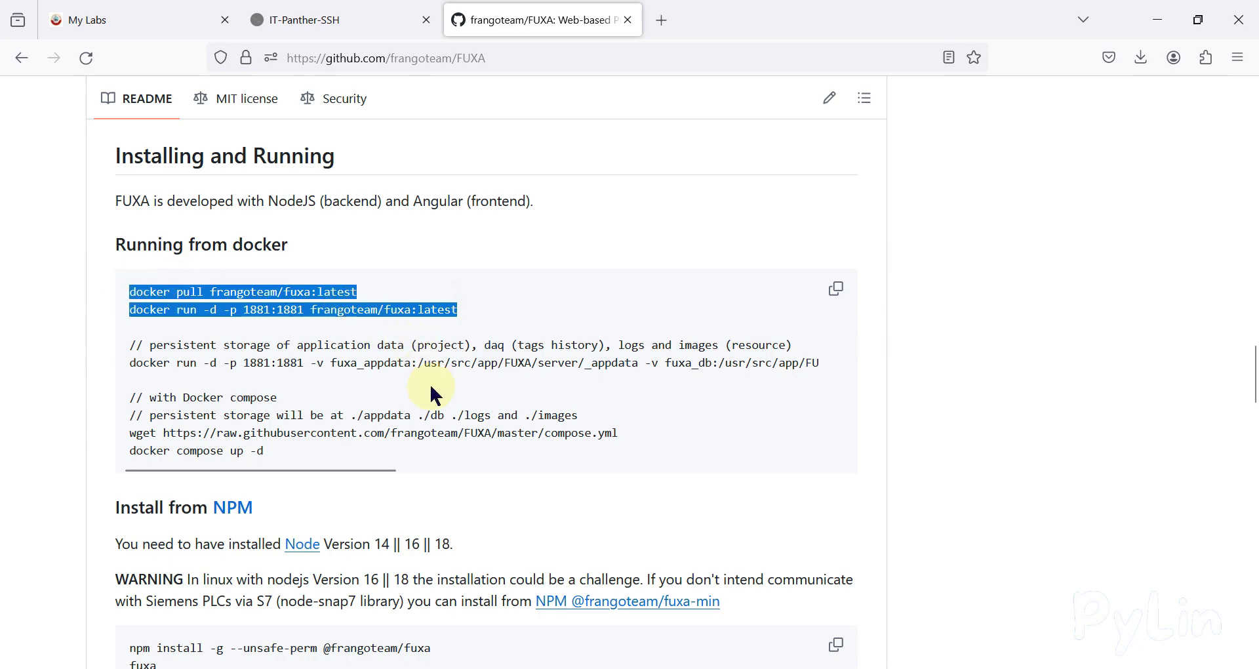
pyautogui.scroll(-1, 430, 393)
pyautogui.scroll(2, 440, 393)
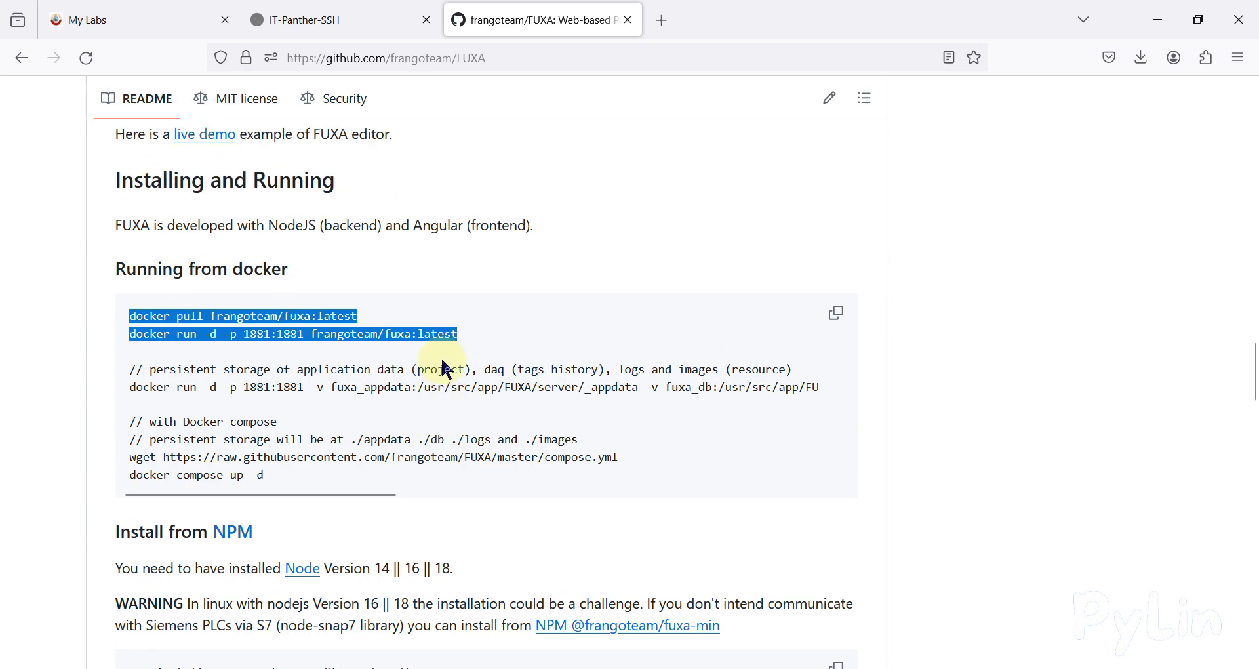
pyautogui.tripleClick(296, 321)
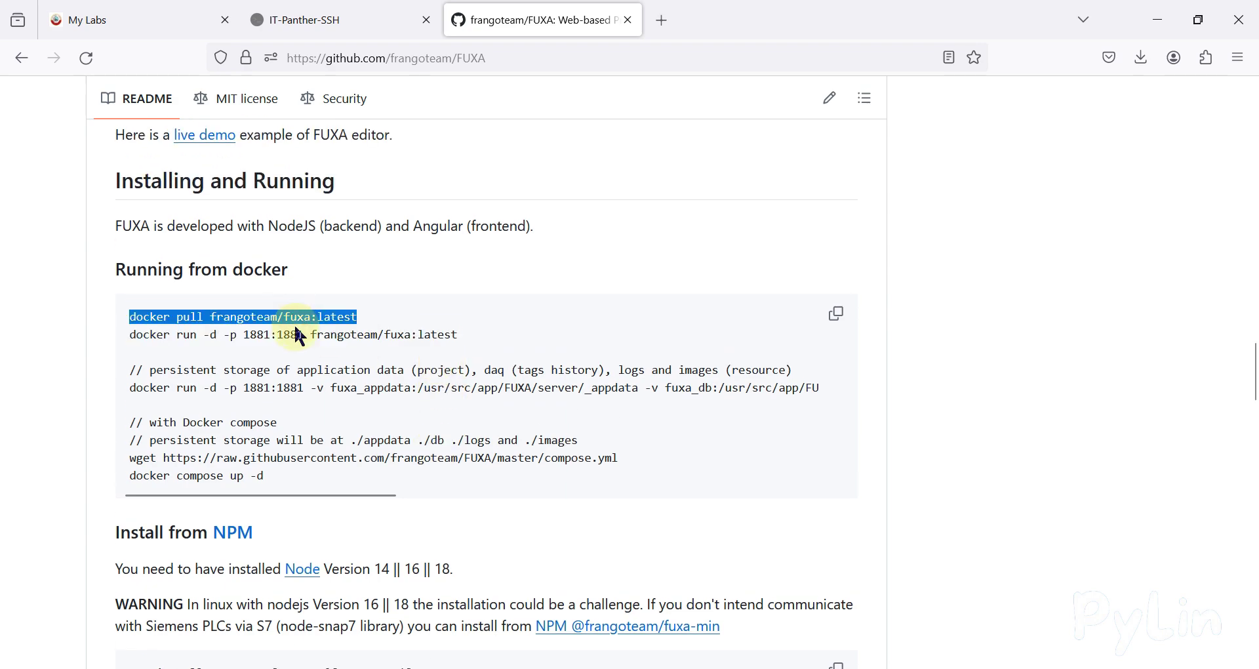
pyautogui.tripleClick(301, 333)
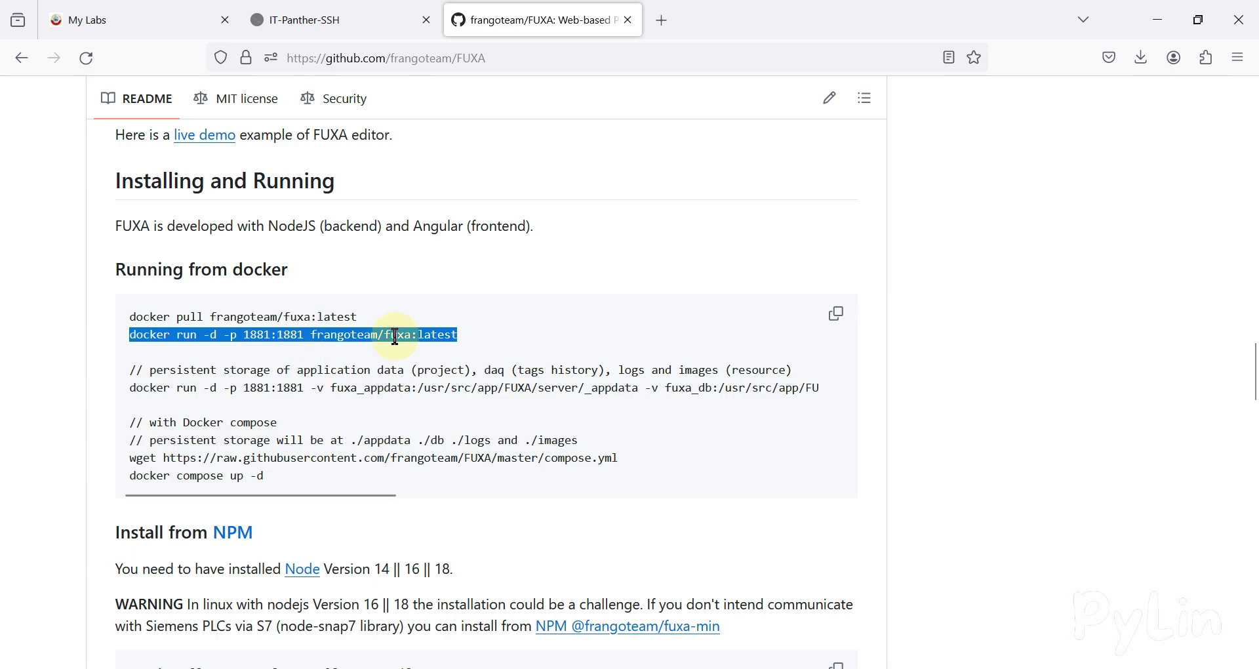
pyautogui.scroll(3, 396, 336)
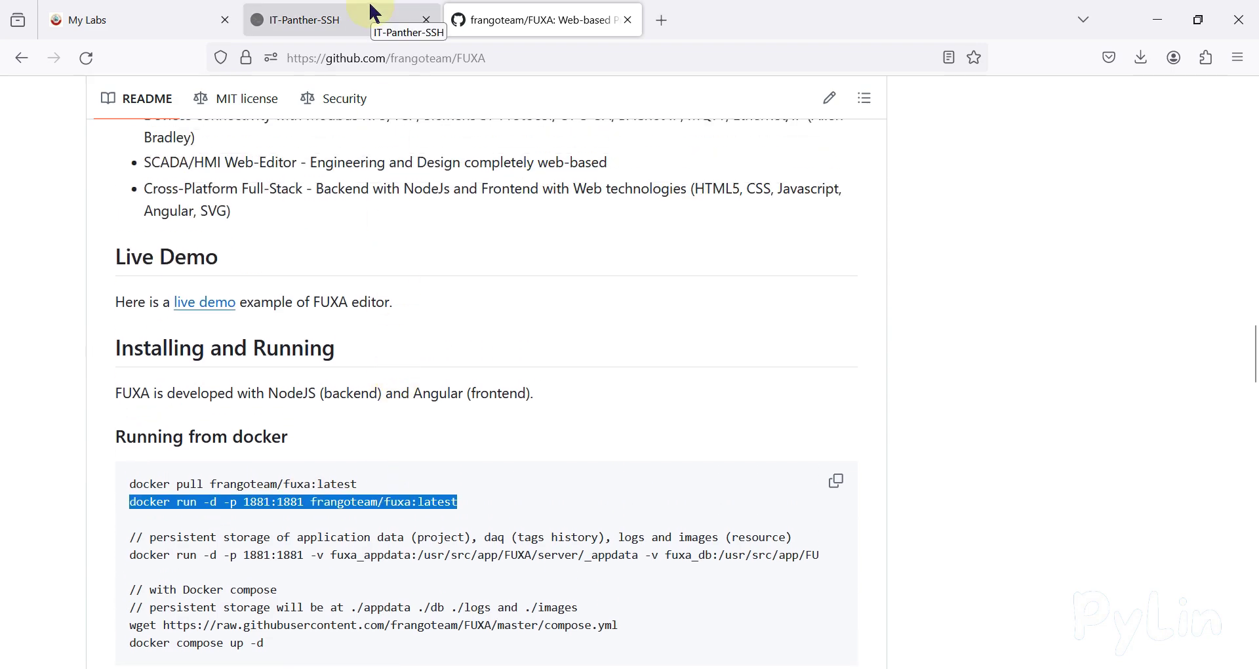
# Return to the SSH terminal, then minimize the SSH and FUXA browser windows.
pyautogui.click(373, 12)
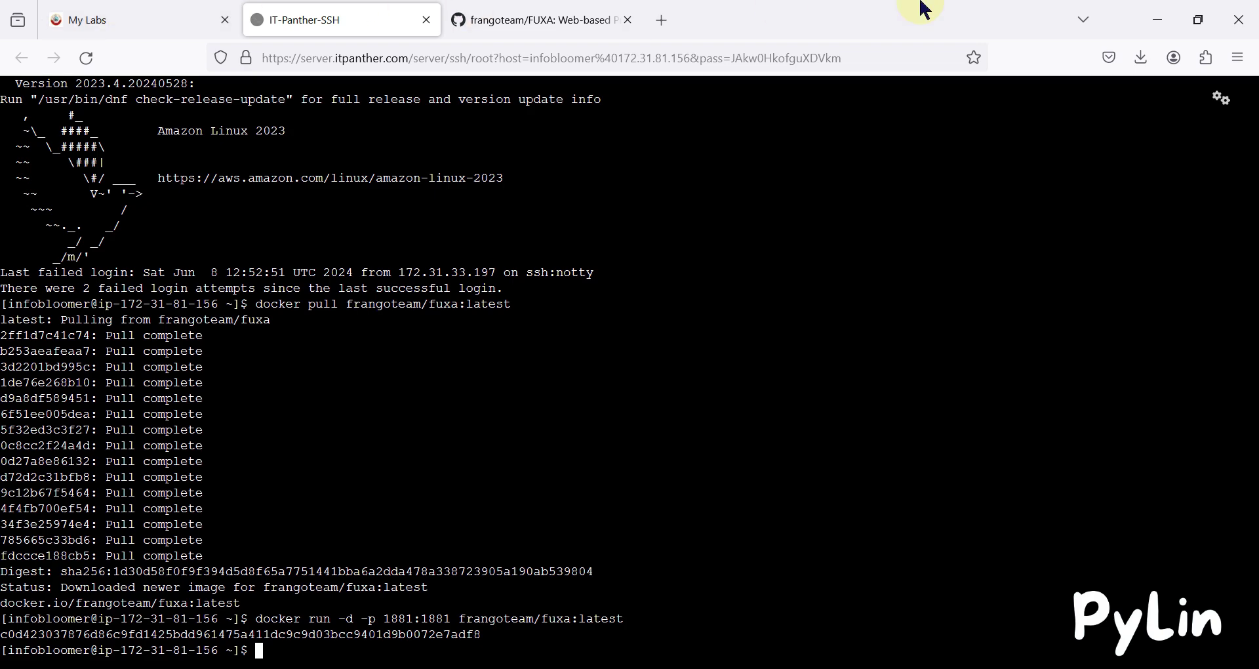
pyautogui.click(1169, 13)
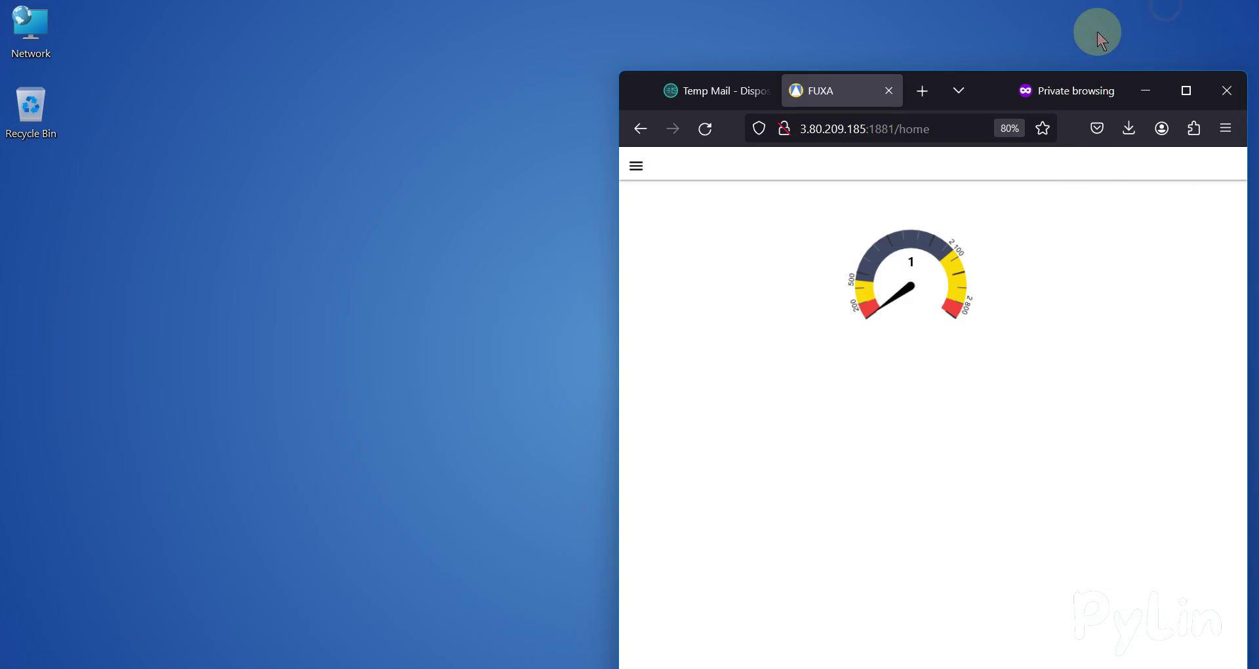
pyautogui.click(1145, 89)
pyautogui.click(789, 176)
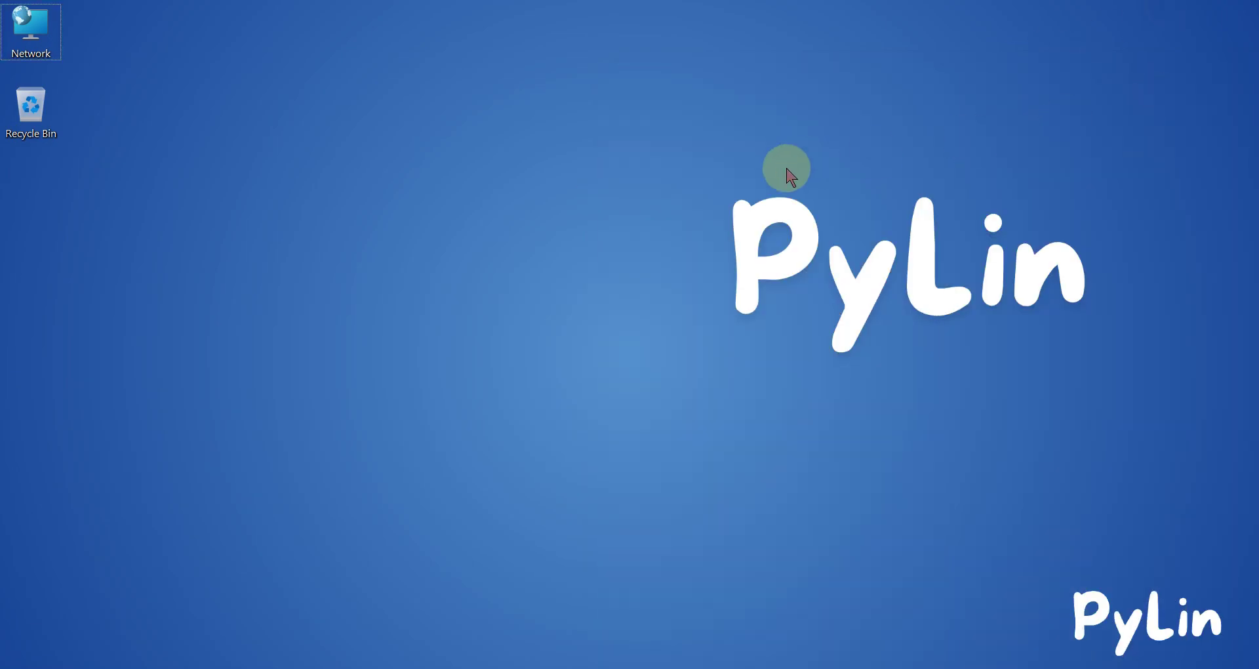